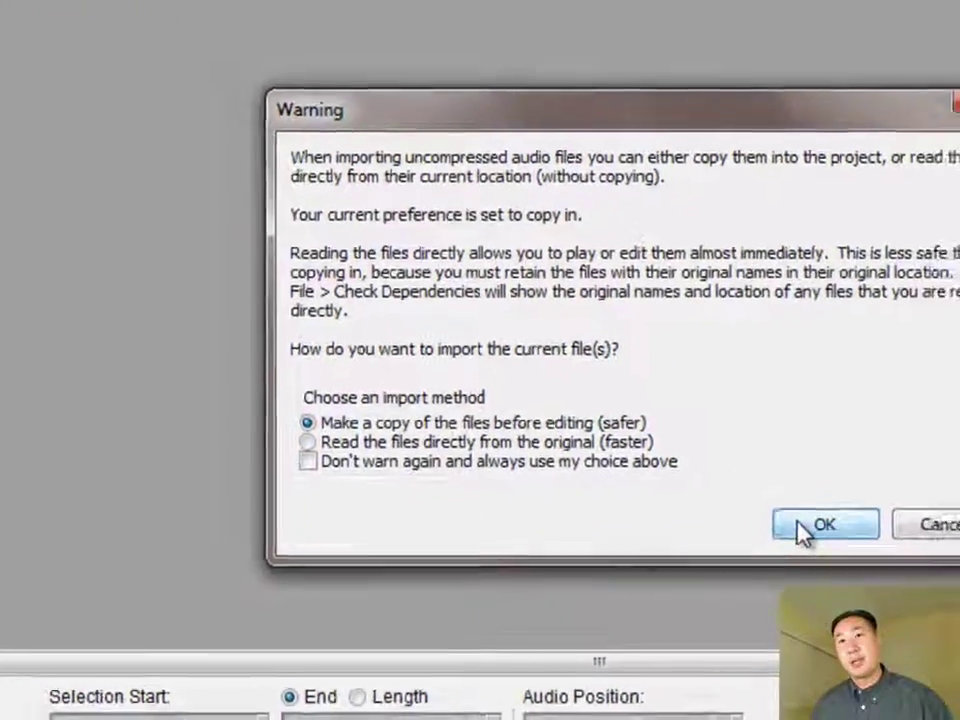
- Import the podcast recording as a copy, giving one stereo 22050 Hz, 32-bit float track
click(860, 520)
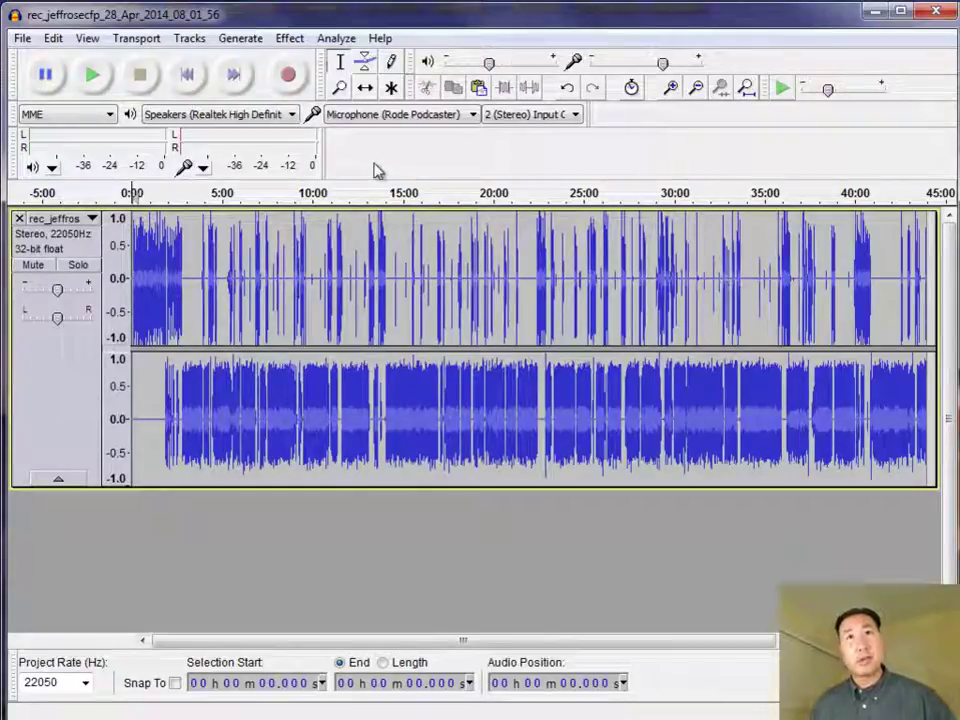
- Zoom into the opening and cut the leading silence from about 1.5 to 6.8 seconds
click(341, 90)
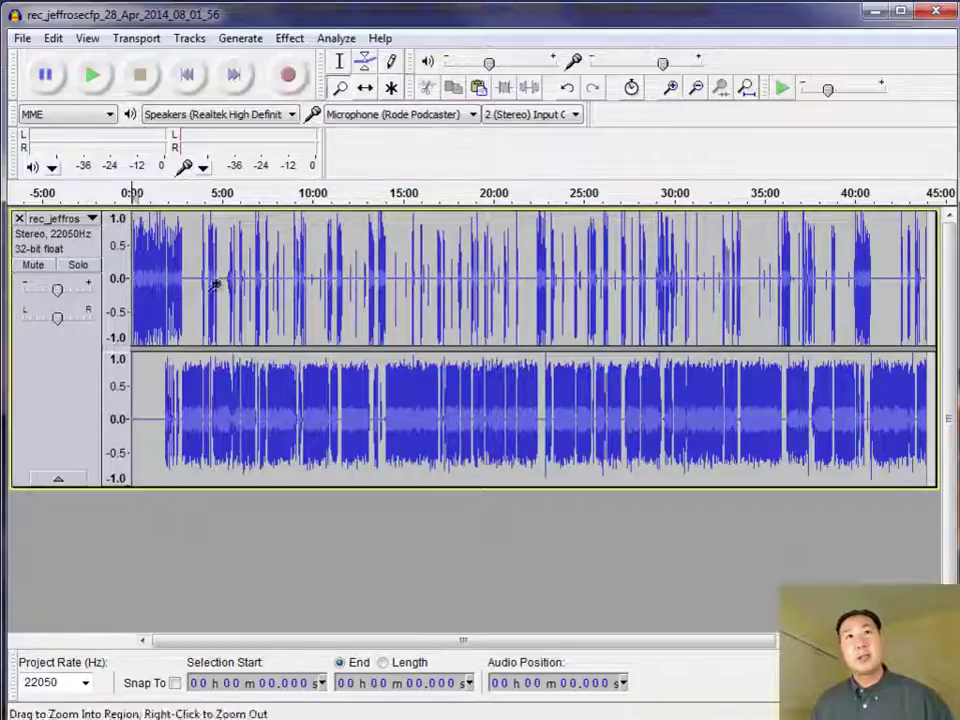
click(144, 308)
click(143, 308)
click(143, 308)
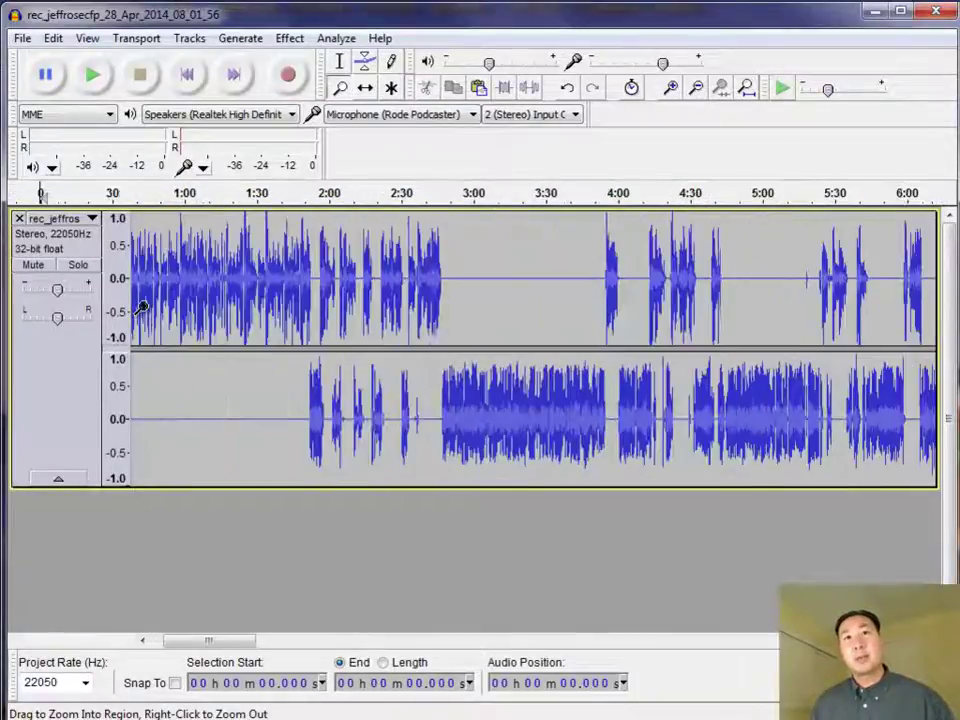
right_click(143, 308)
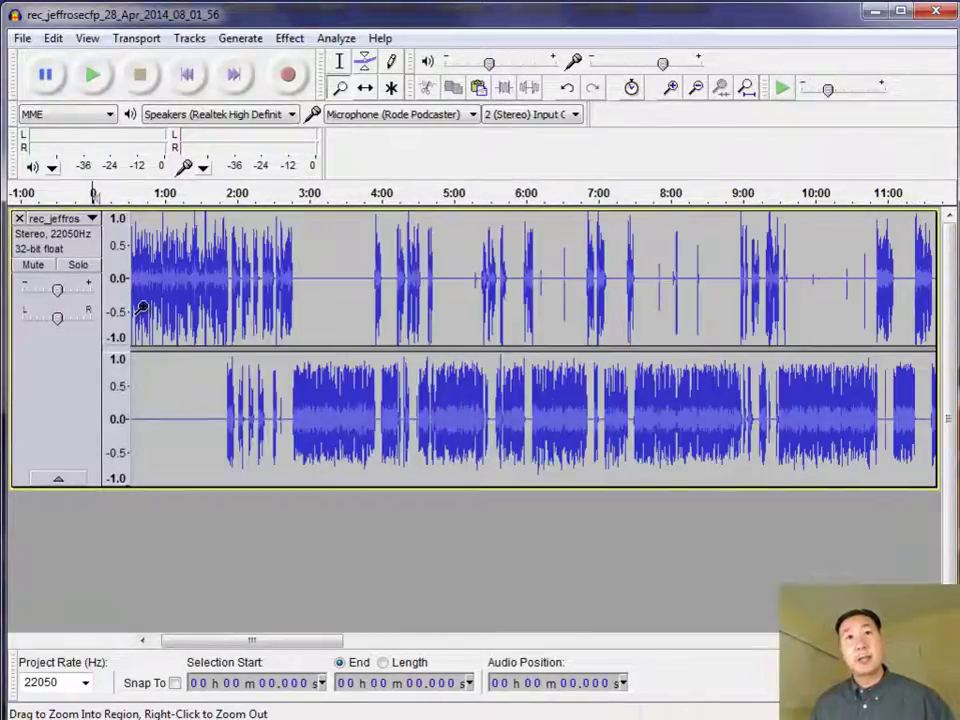
right_click(143, 308)
click(143, 308)
click(143, 308)
click(143, 308)
click(143, 308)
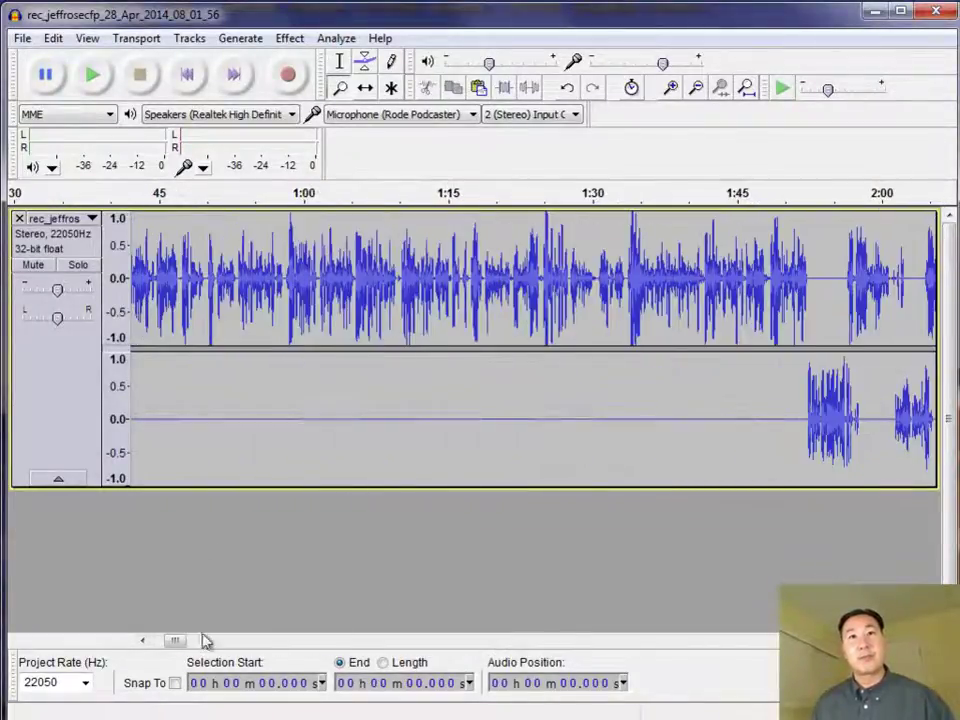
drag(182, 640, 156, 641)
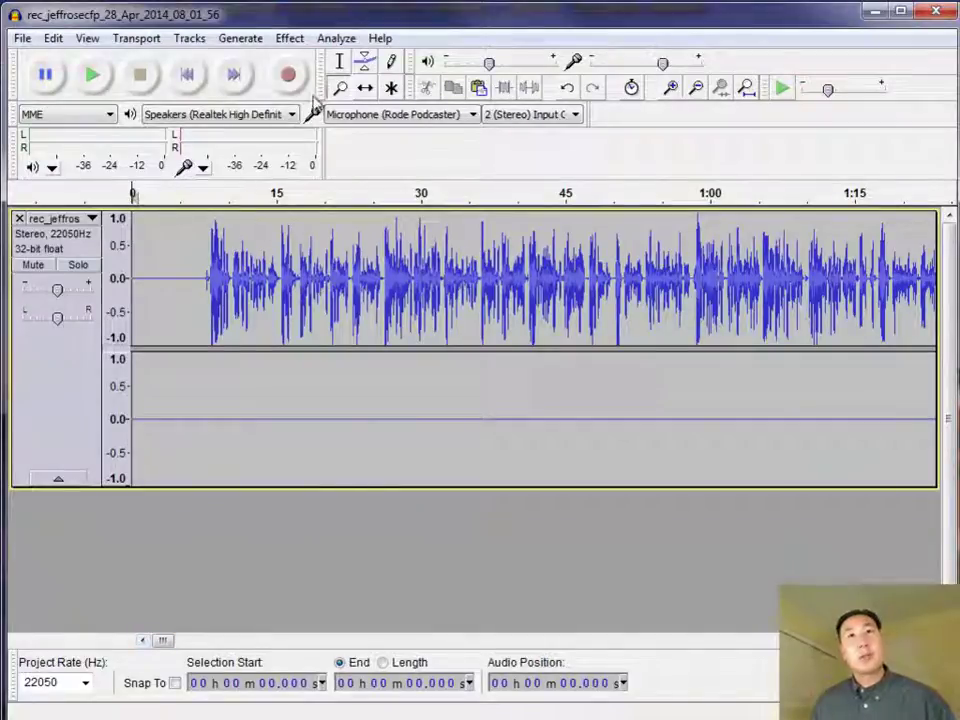
click(340, 61)
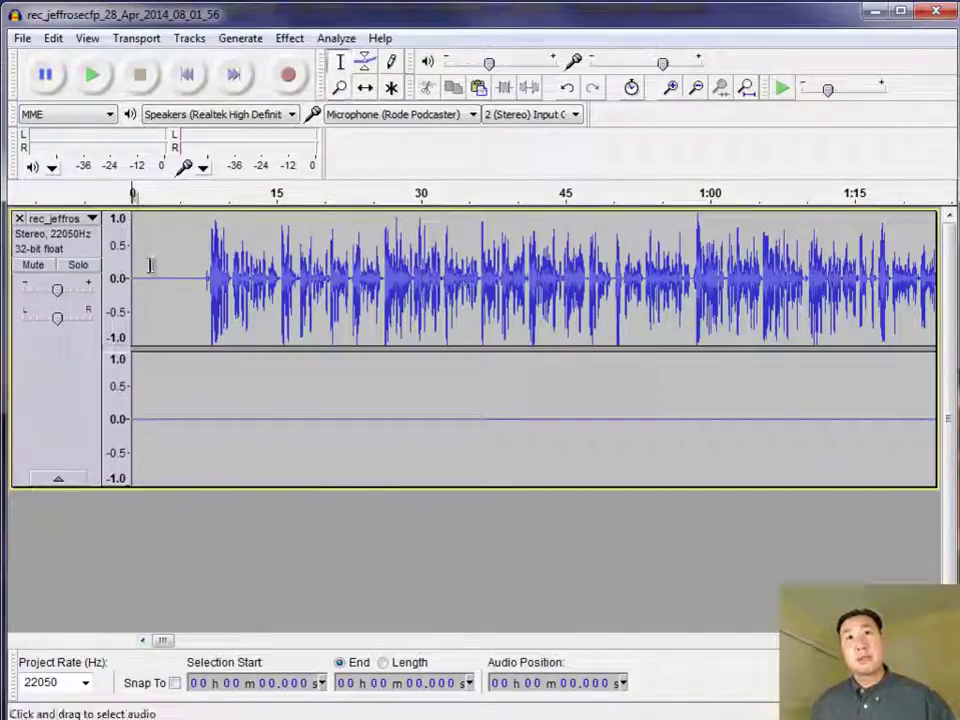
drag(147, 225, 199, 240)
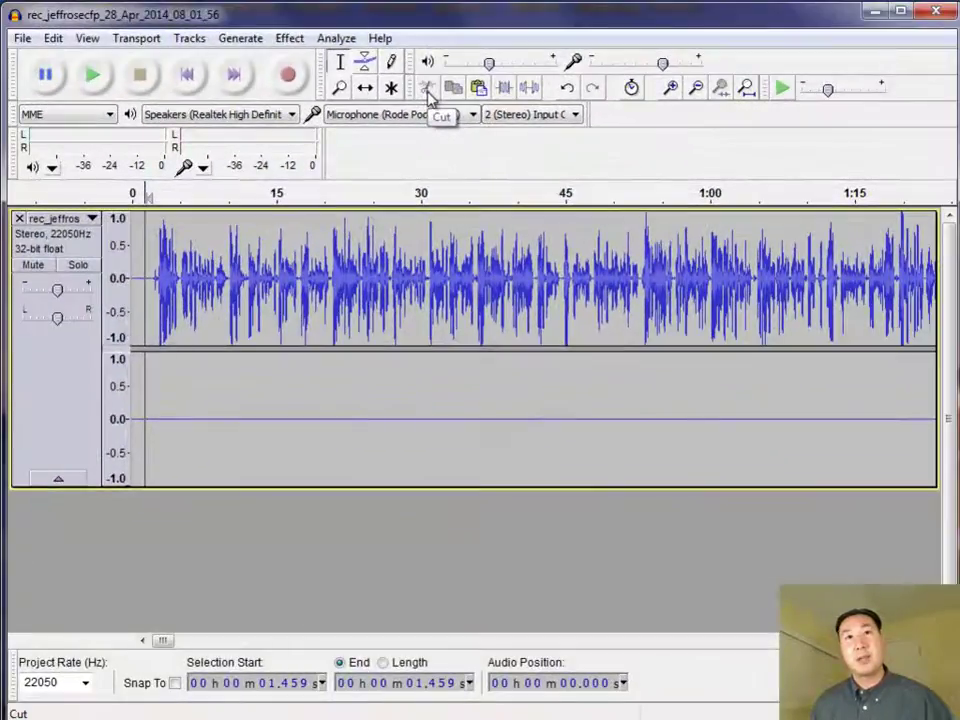
click(347, 132)
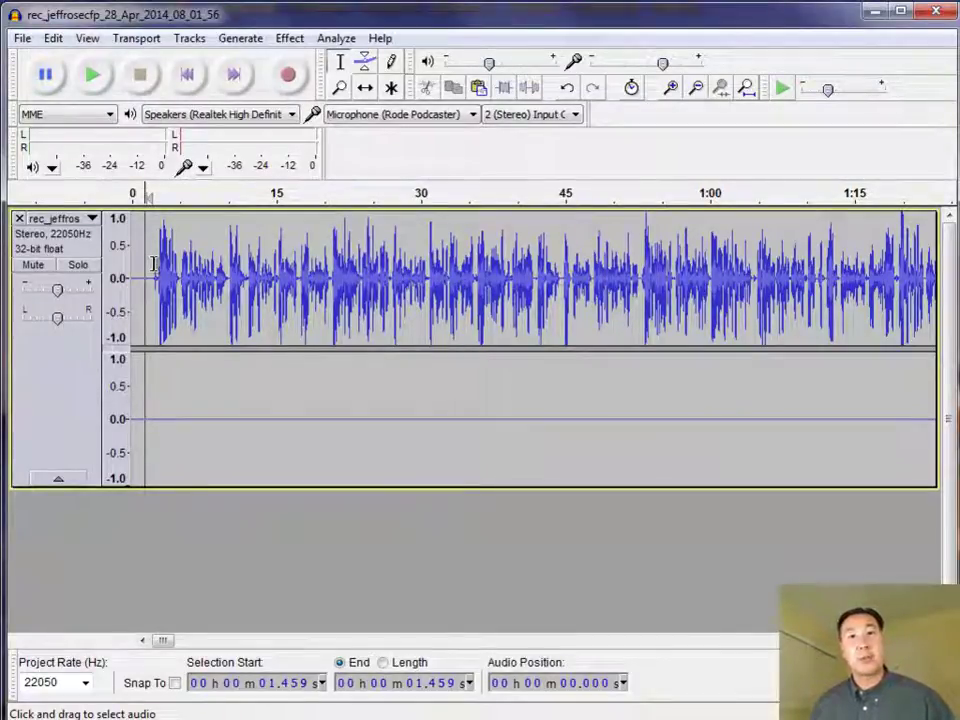
- Undo the silence cut, then slide the clip away and back so it snaps to 0
key(ctrl+v)
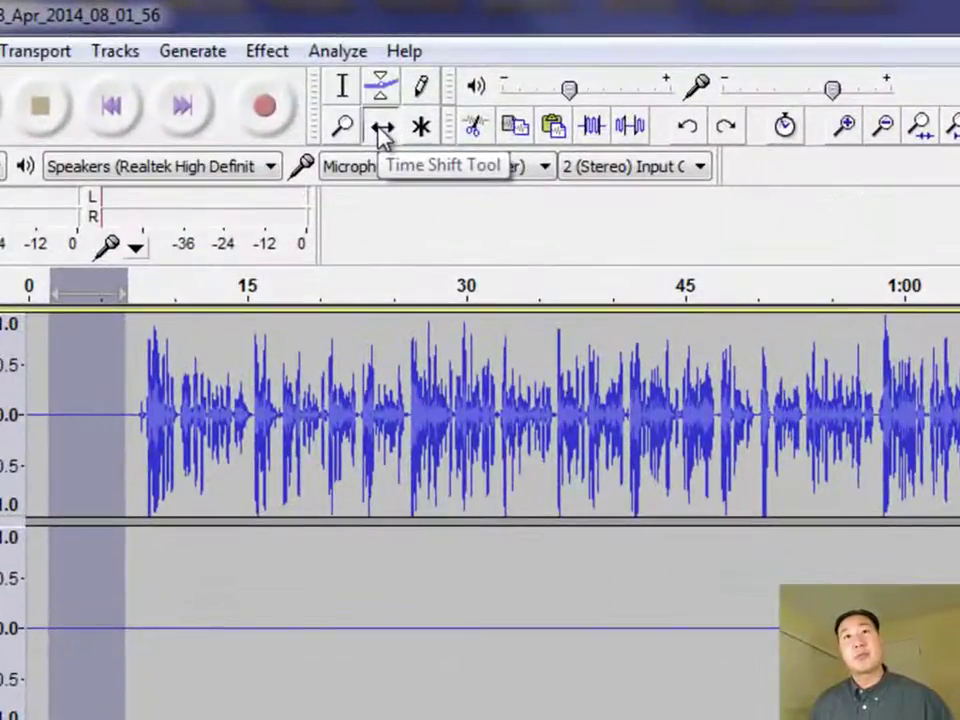
click(381, 125)
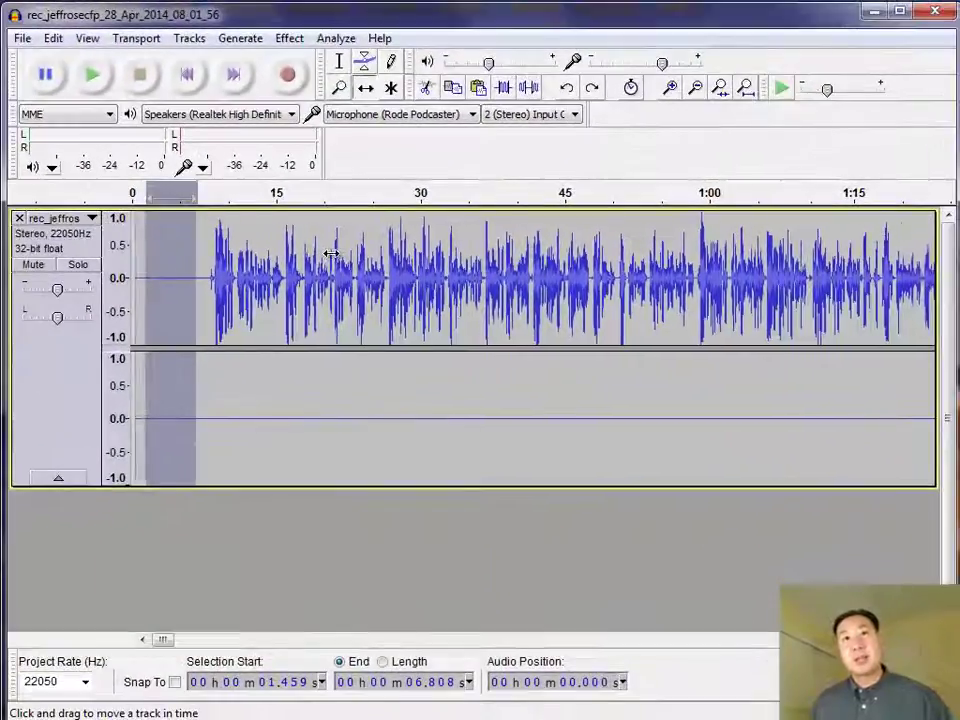
drag(325, 368, 497, 386)
drag(443, 268, 412, 274)
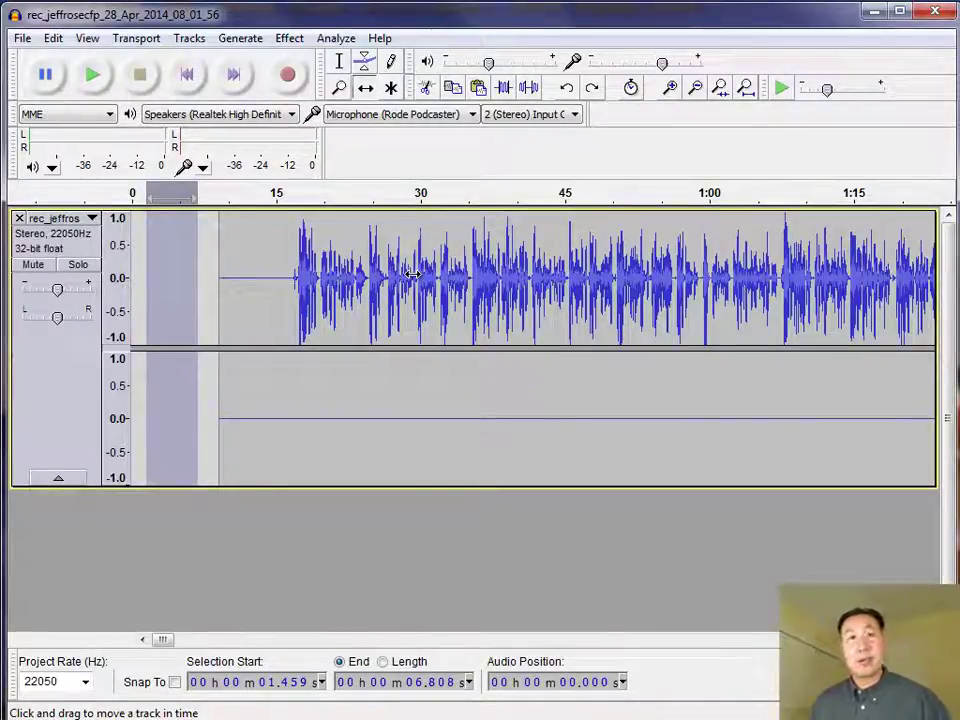
drag(412, 273, 330, 254)
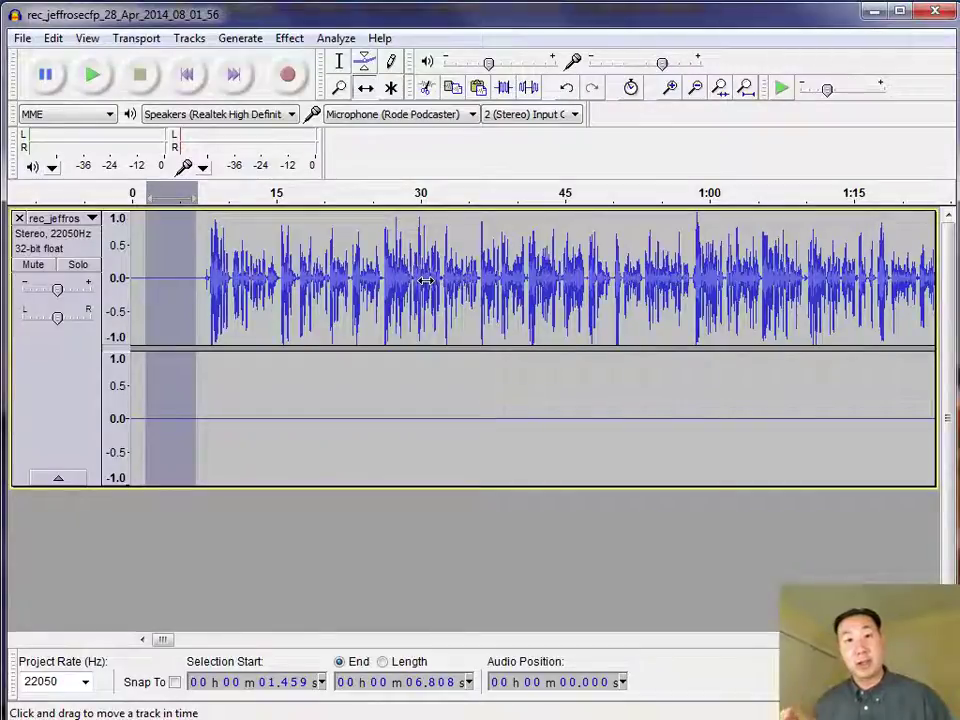
click(339, 88)
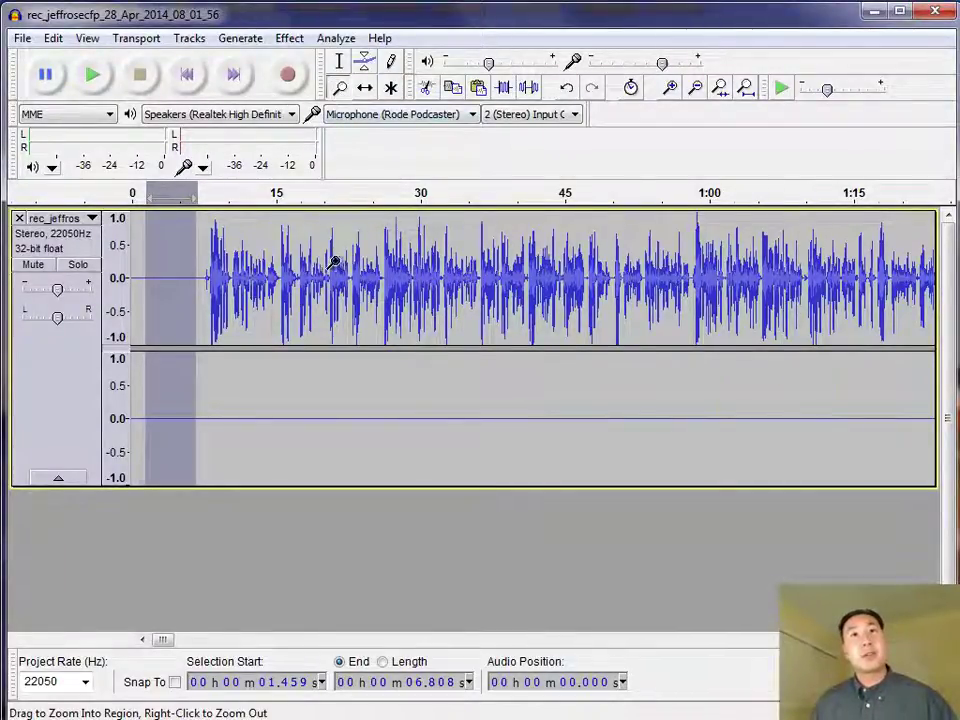
right_click(335, 262)
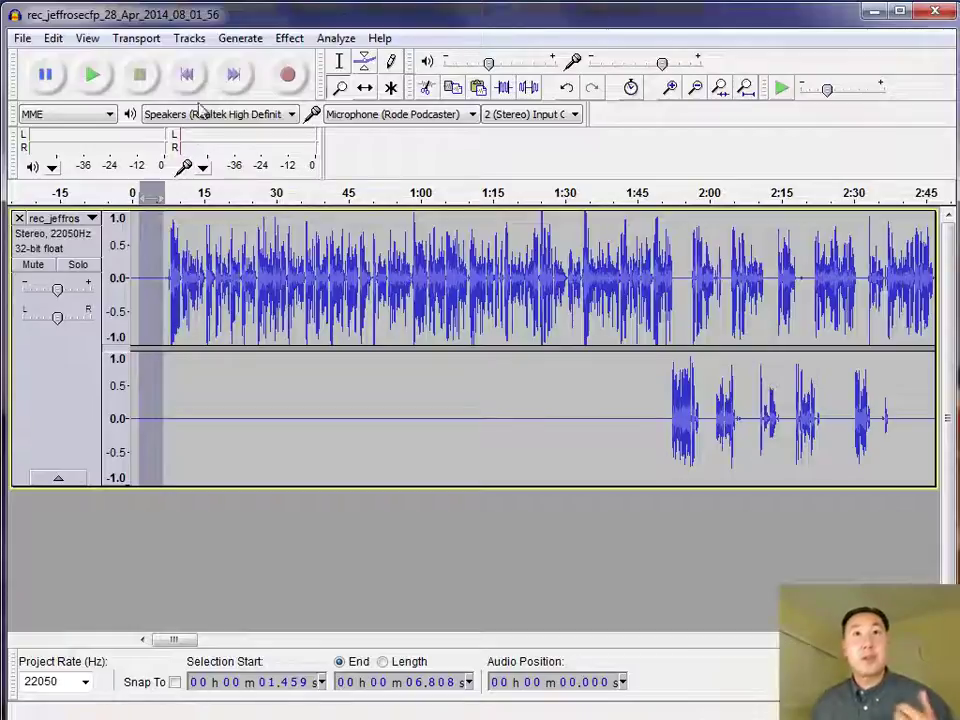
- Split the stereo recording into two mono tracks and select the upper track's quiet opening
click(339, 62)
click(241, 274)
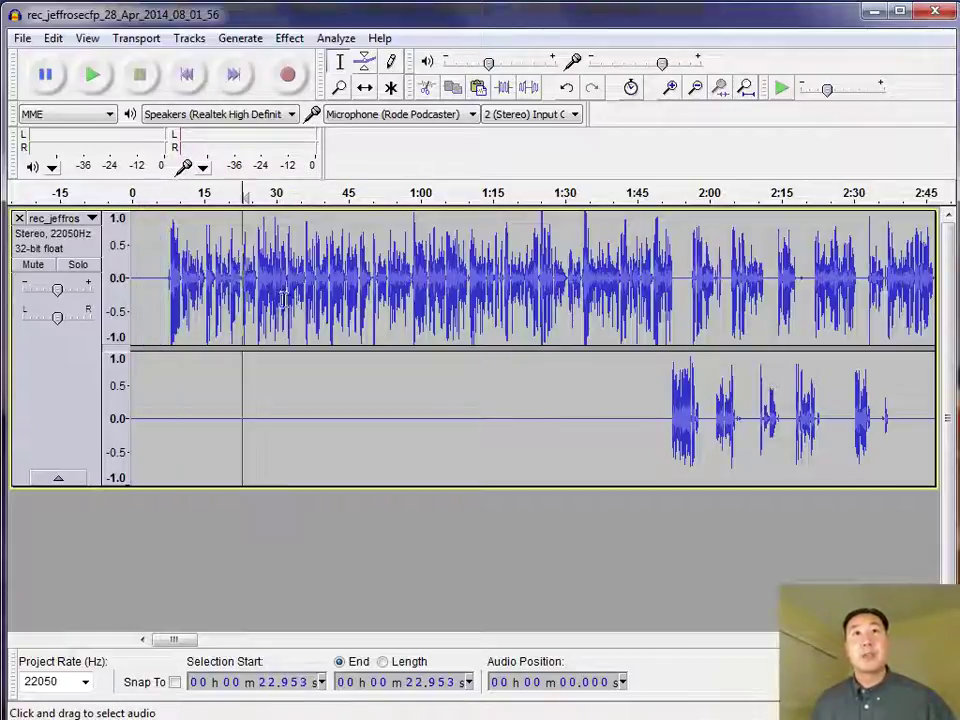
click(72, 226)
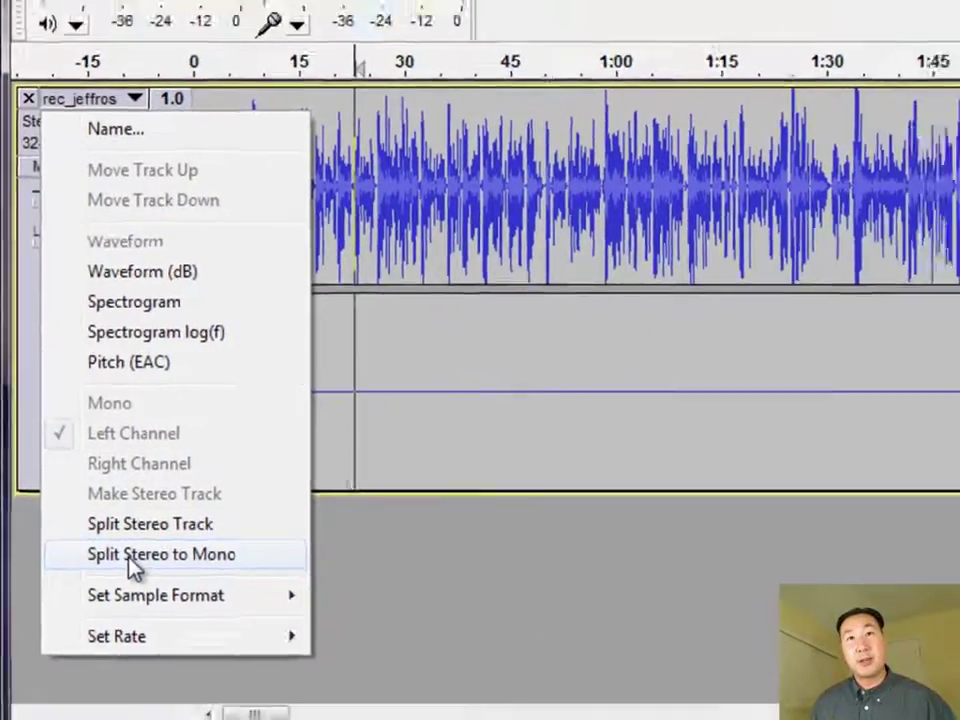
click(145, 567)
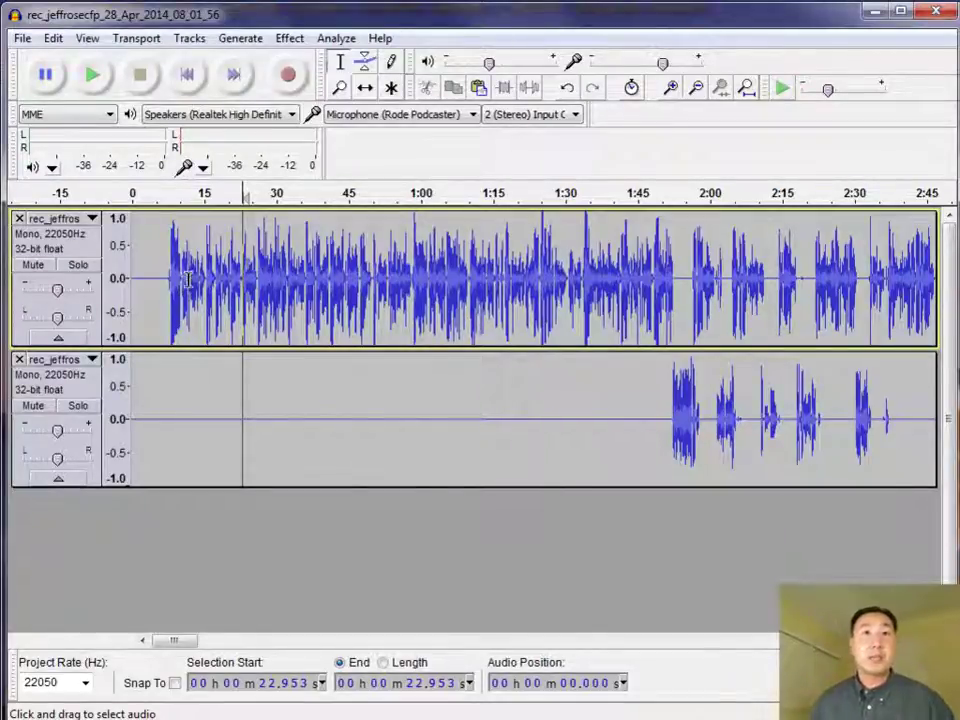
drag(138, 256, 165, 264)
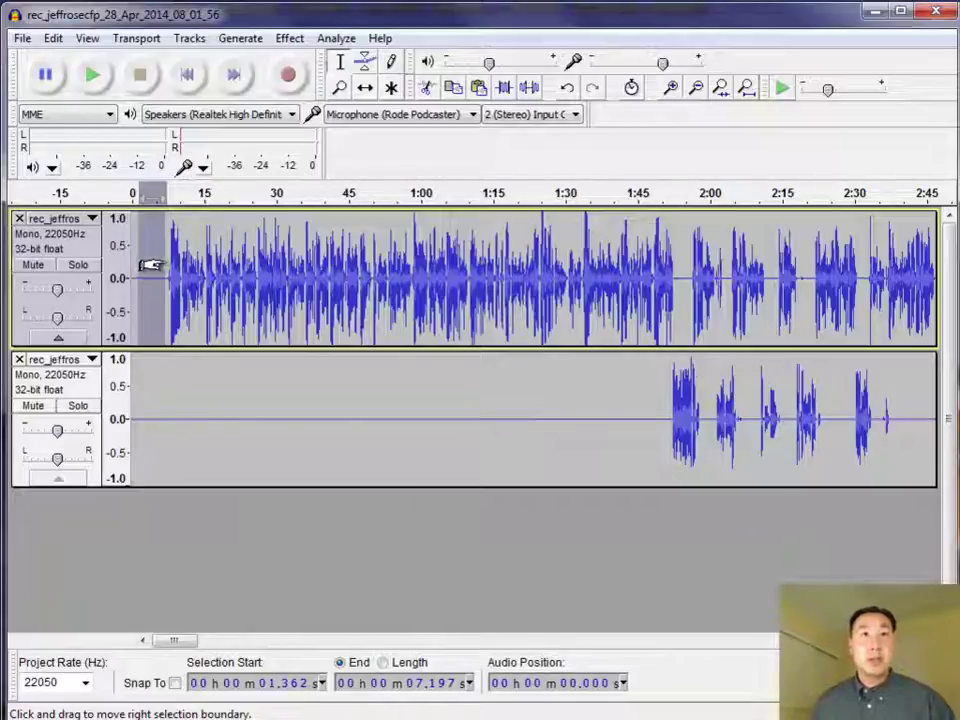
- Capture a Noise Removal profile from a short silent stretch at the upper track's start
click(152, 245)
drag(140, 240, 162, 242)
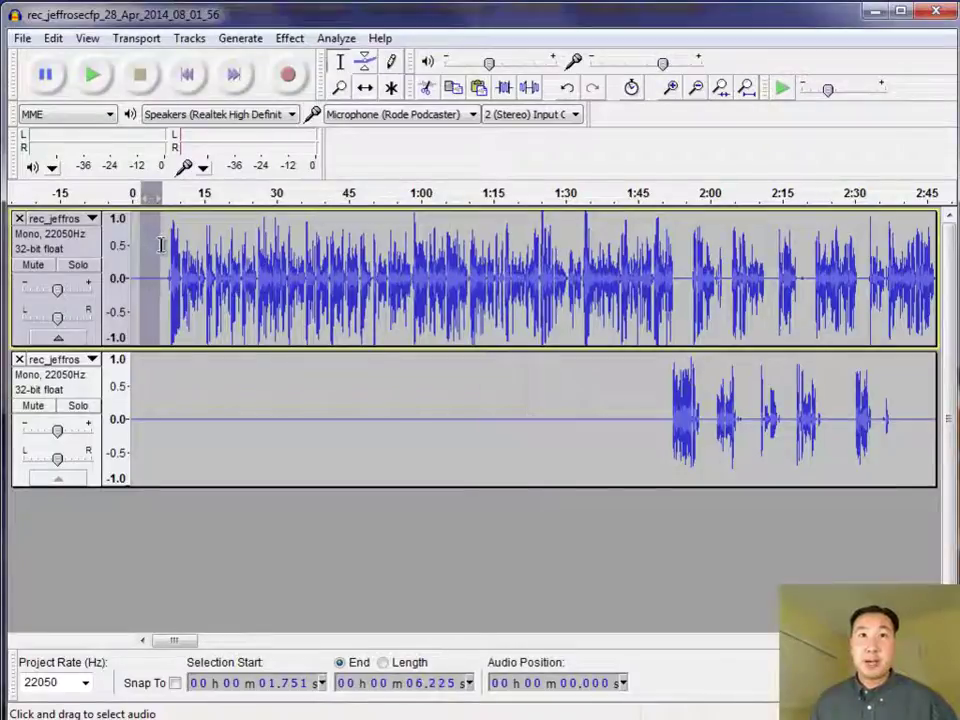
click(291, 40)
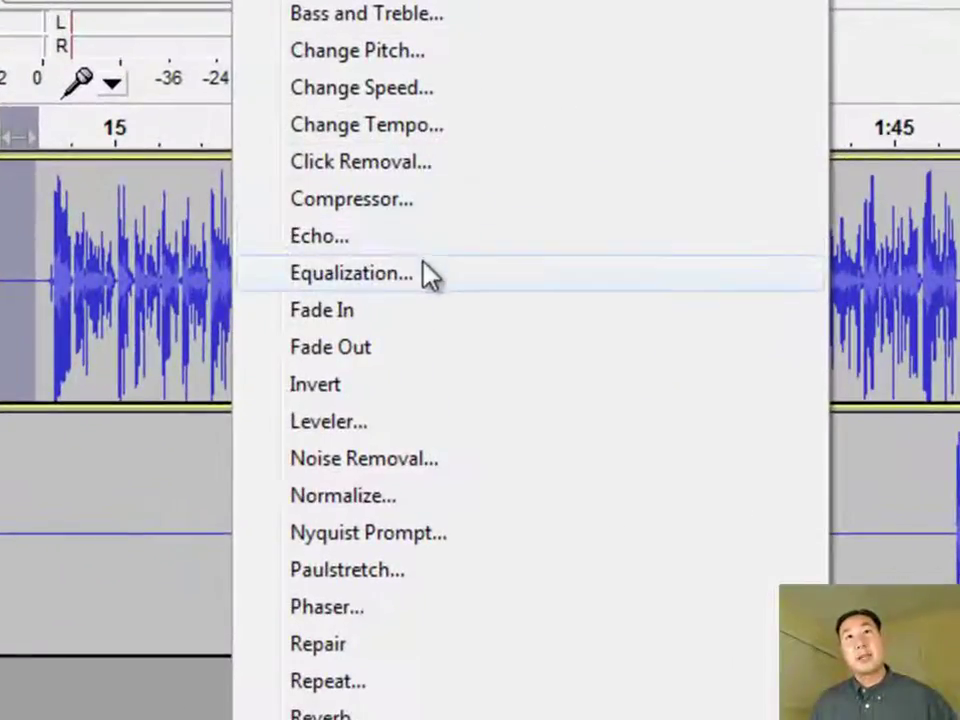
click(390, 460)
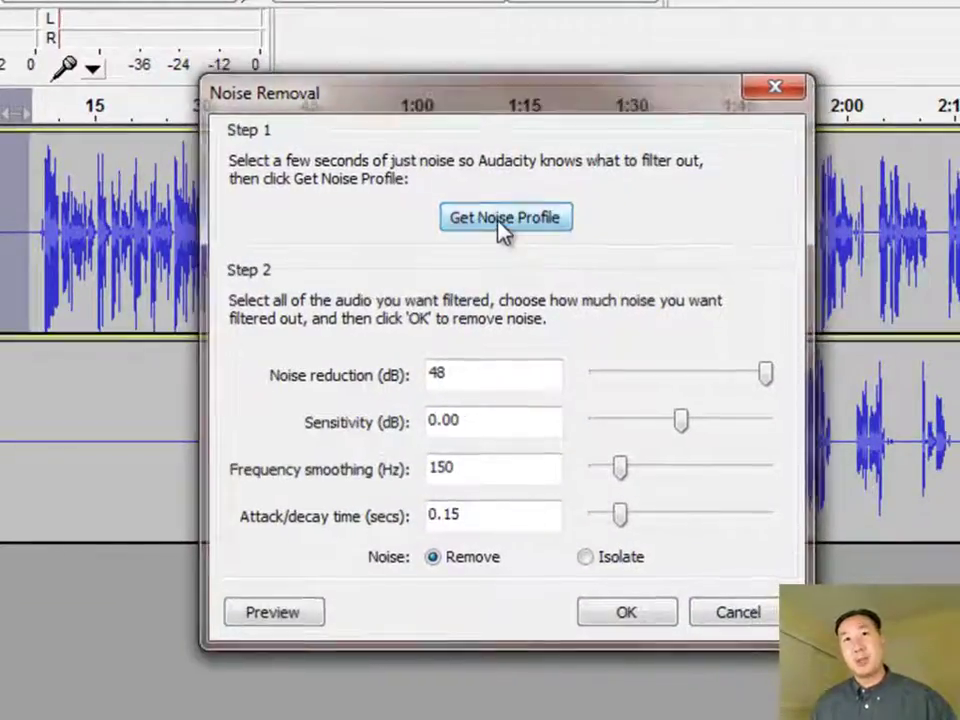
click(503, 218)
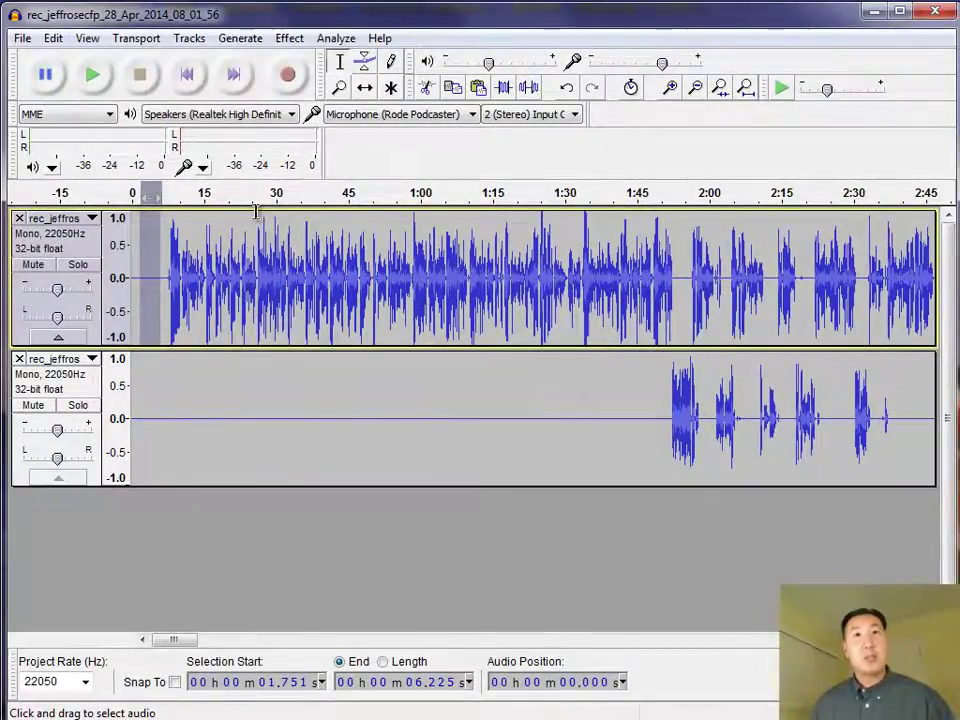
- Select the whole upper track and apply Noise Removal to it
click(190, 77)
click(233, 80)
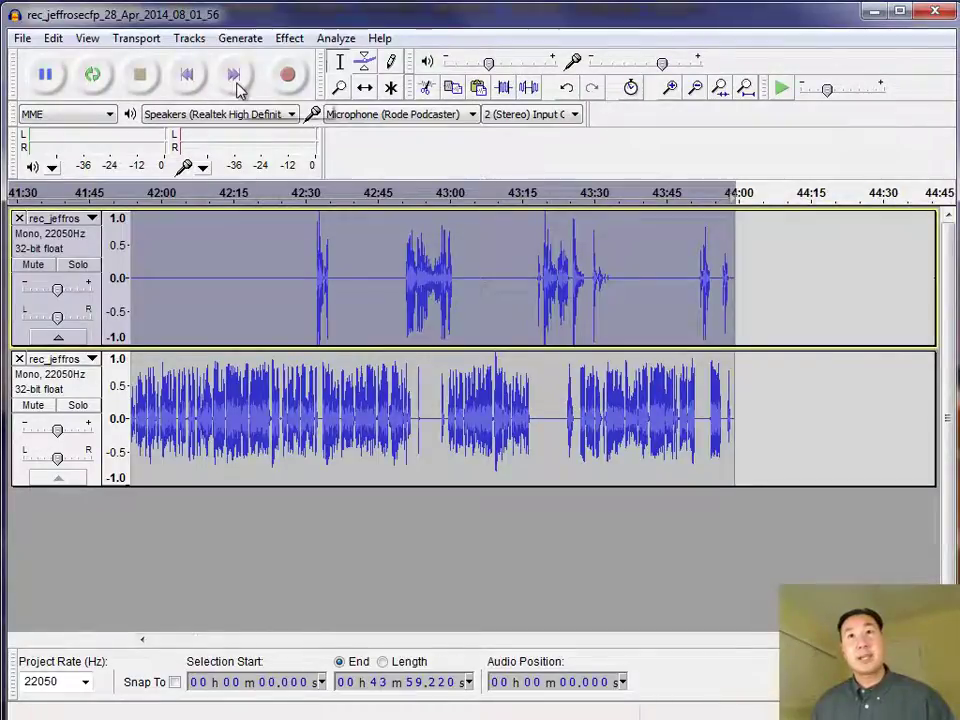
click(289, 38)
click(375, 378)
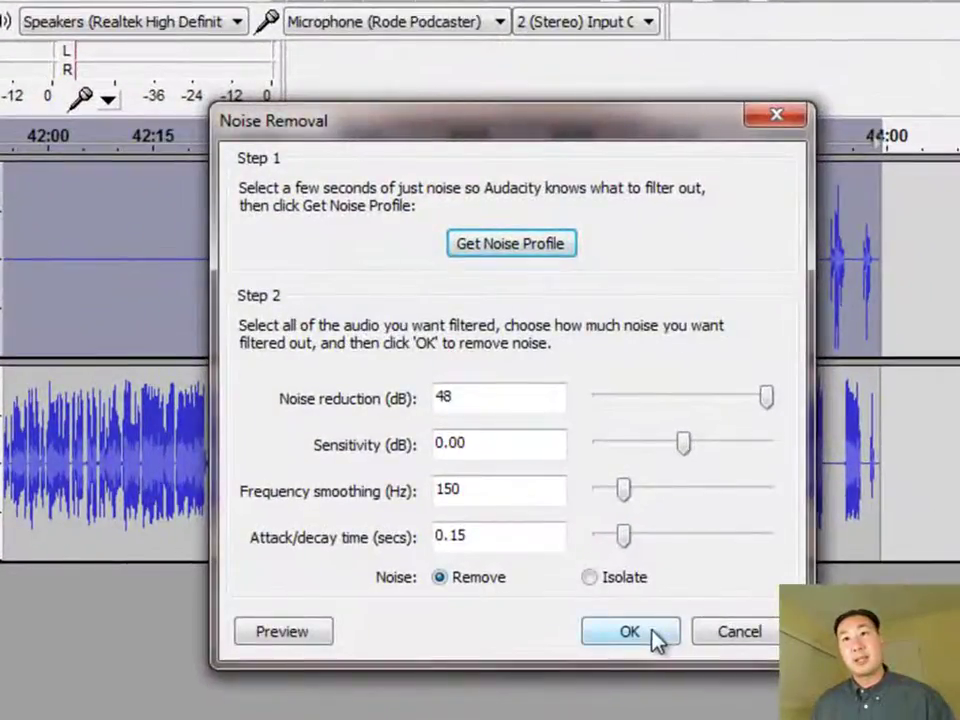
click(655, 636)
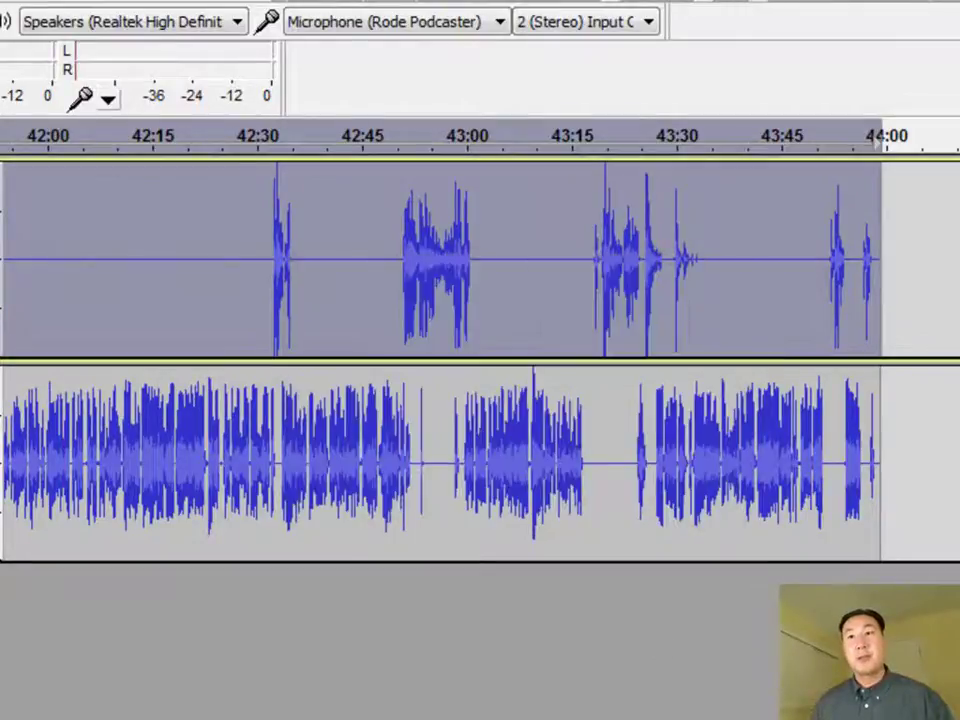
scroll(440, 360, left, 15)
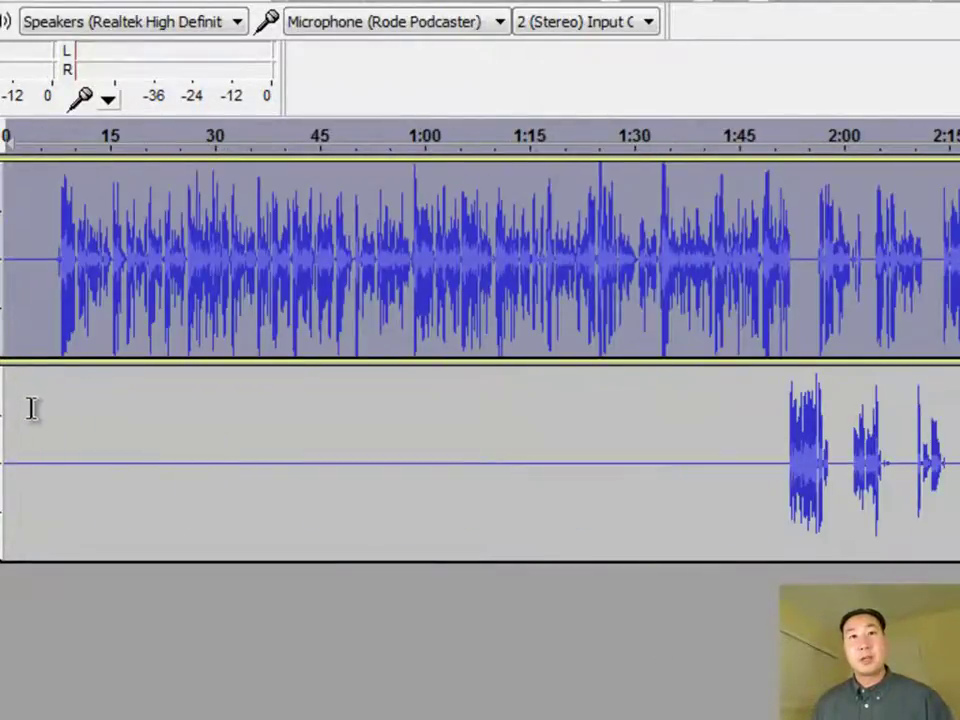
- Capture a Noise Removal profile from the lower track's quiet opening
drag(14, 402, 57, 406)
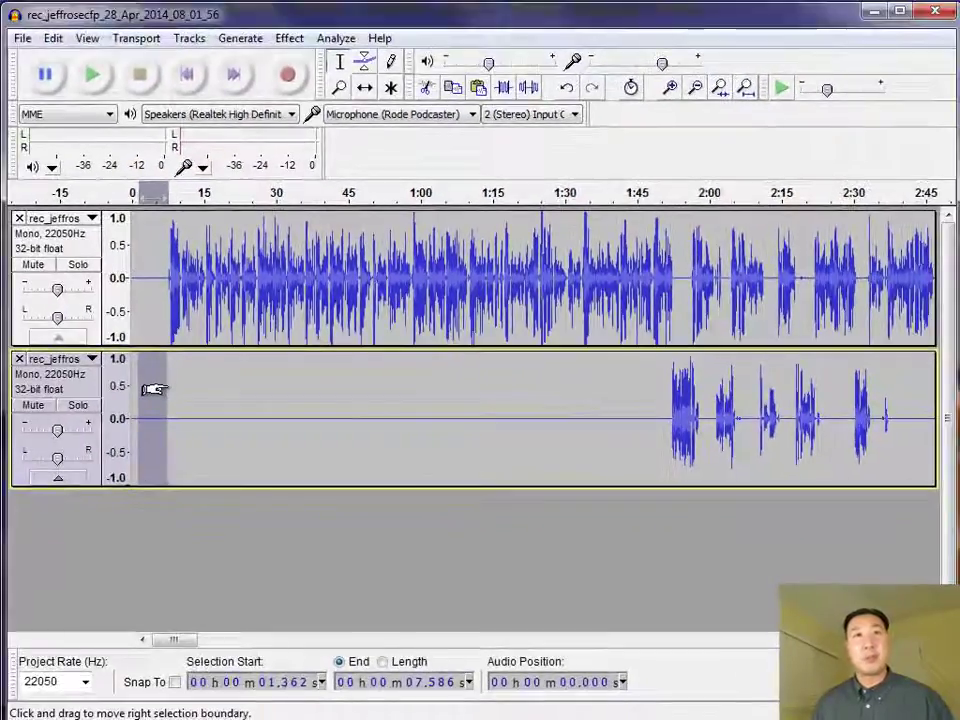
click(289, 38)
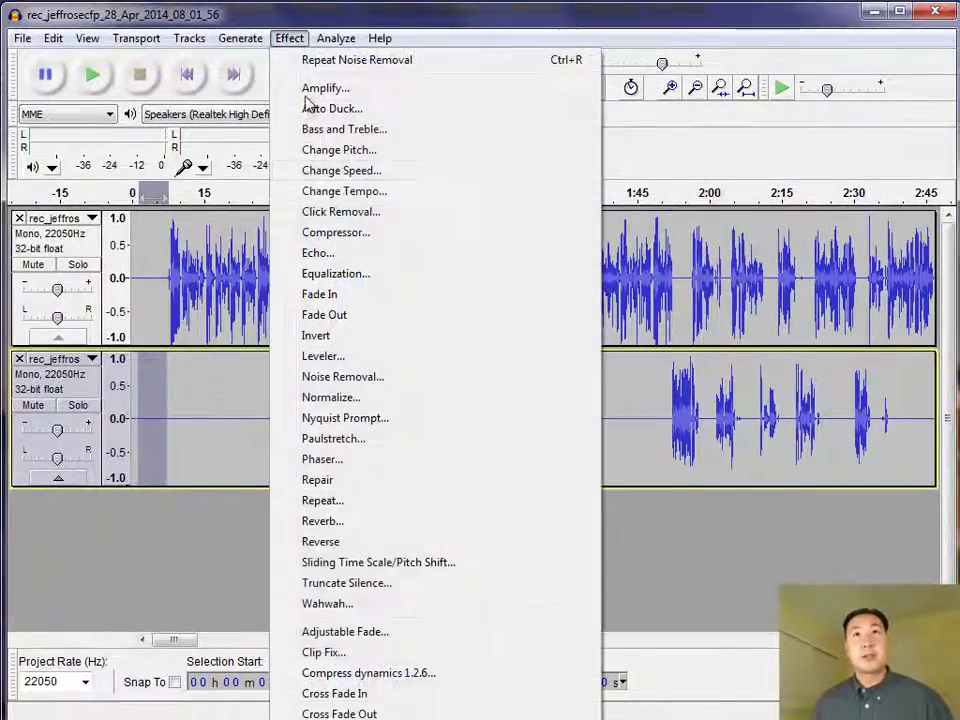
click(358, 378)
click(480, 268)
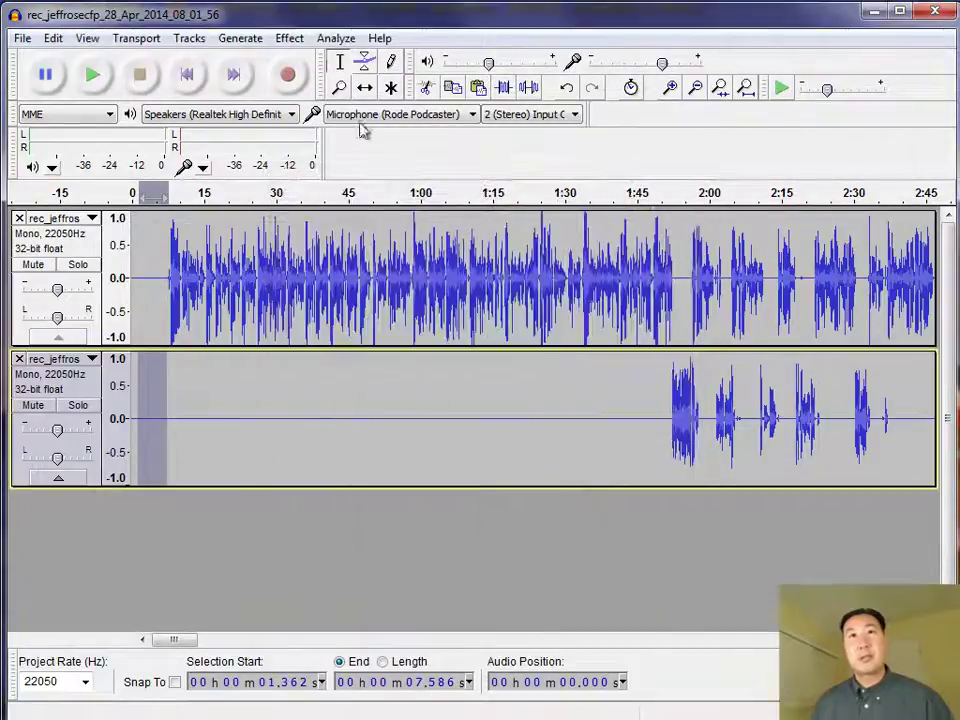
- Select the tracks from start to end and apply Noise Removal across them
click(188, 76)
shift+click(232, 76)
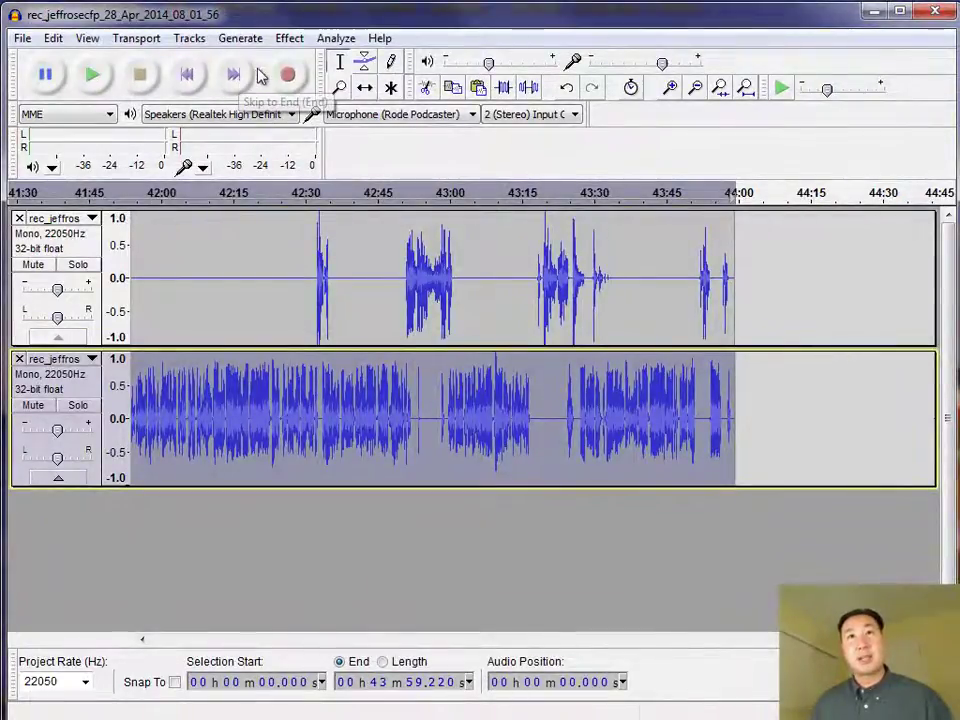
click(287, 40)
click(380, 377)
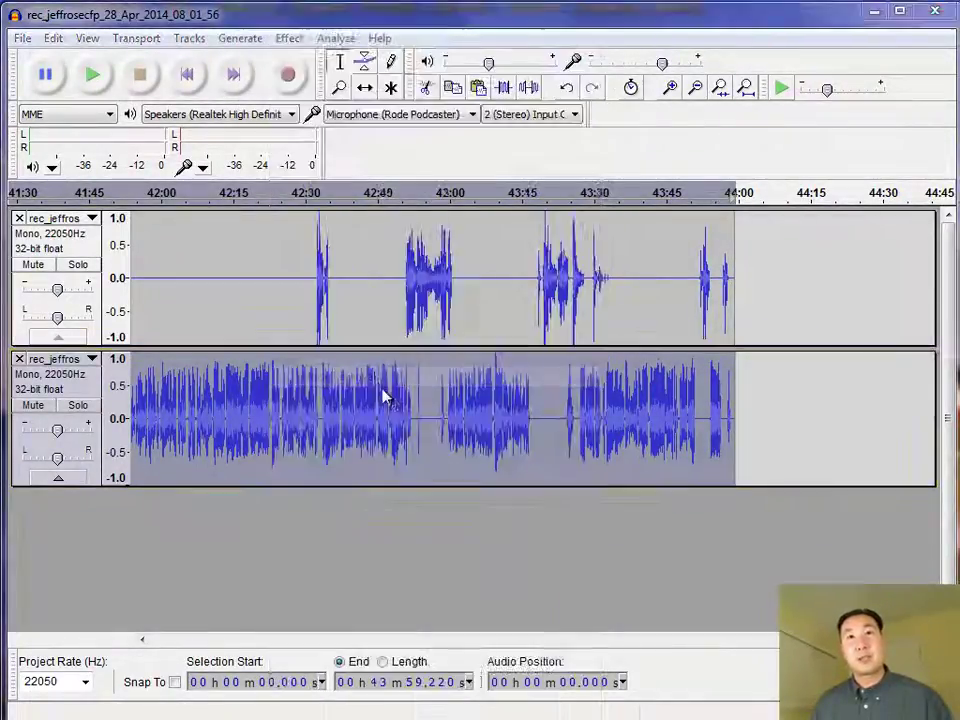
click(562, 534)
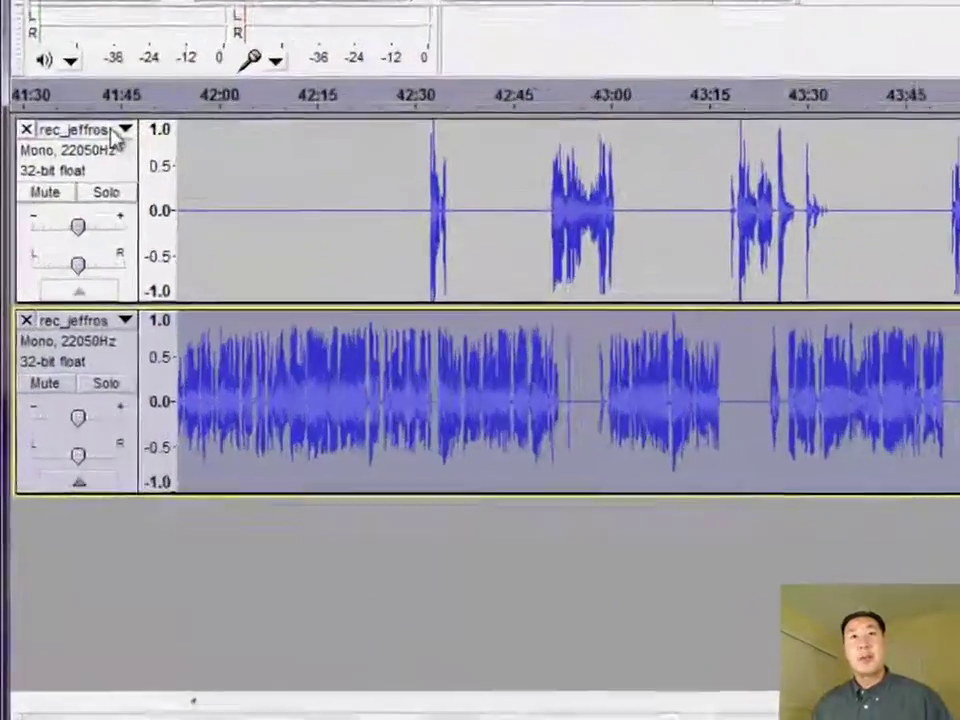
click(84, 222)
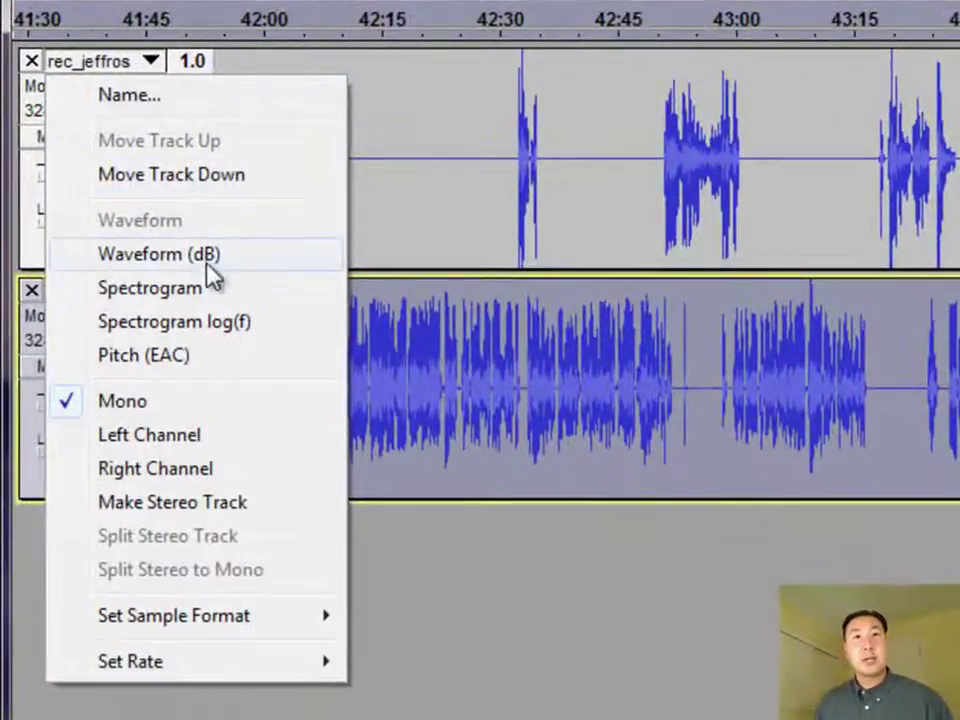
- Merge the two mono tracks into one stereo track and skip back to the start
click(233, 504)
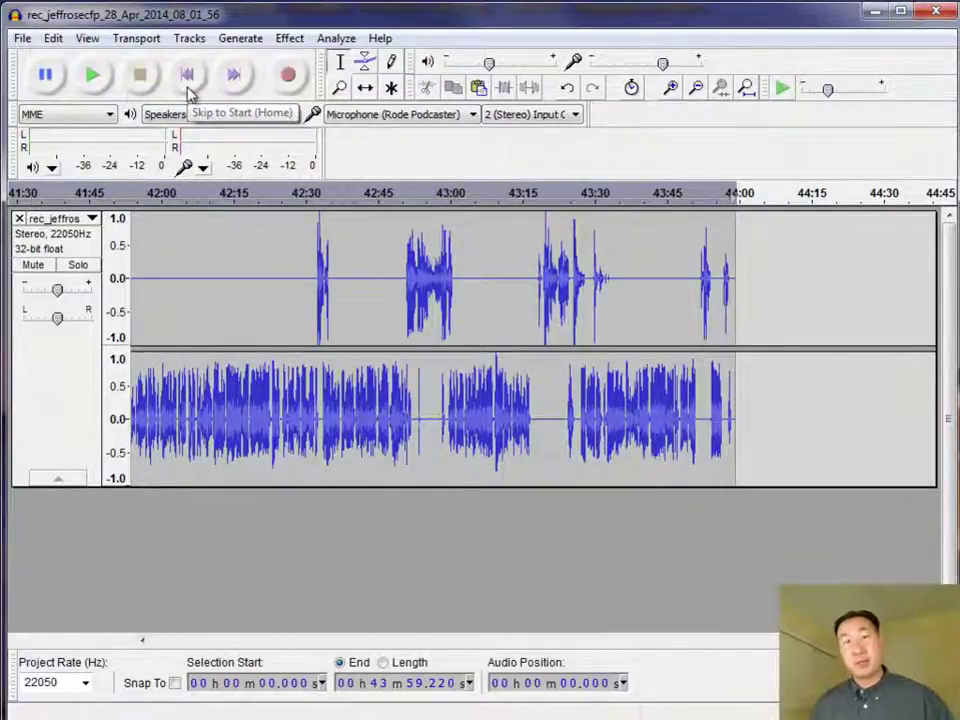
click(188, 77)
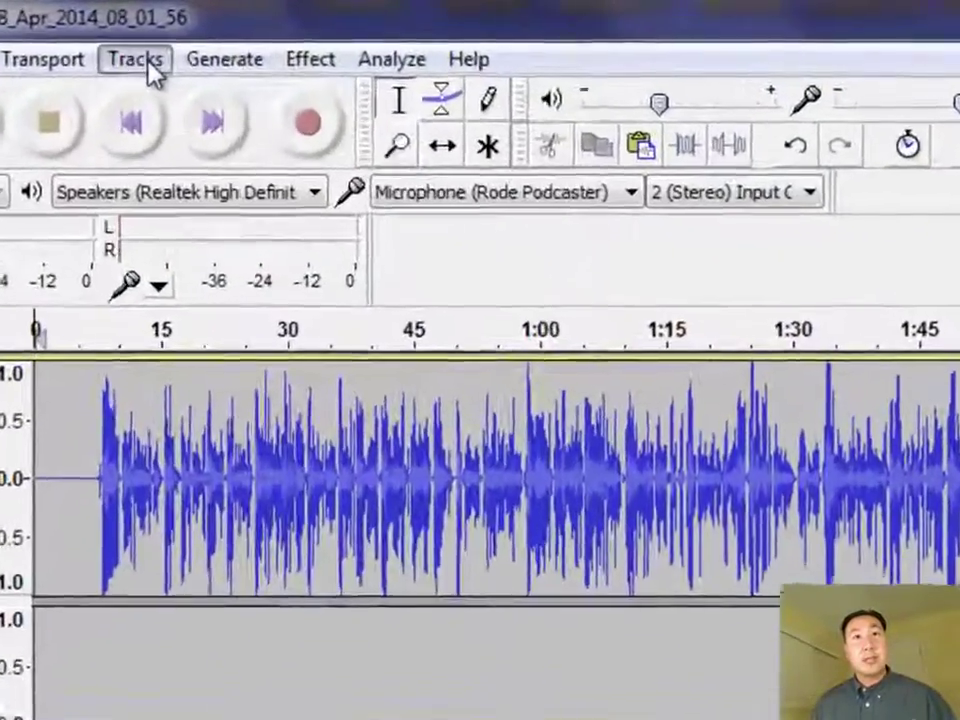
- Select the track and mix the stereo track down to a single mono 22050 Hz track
click(178, 48)
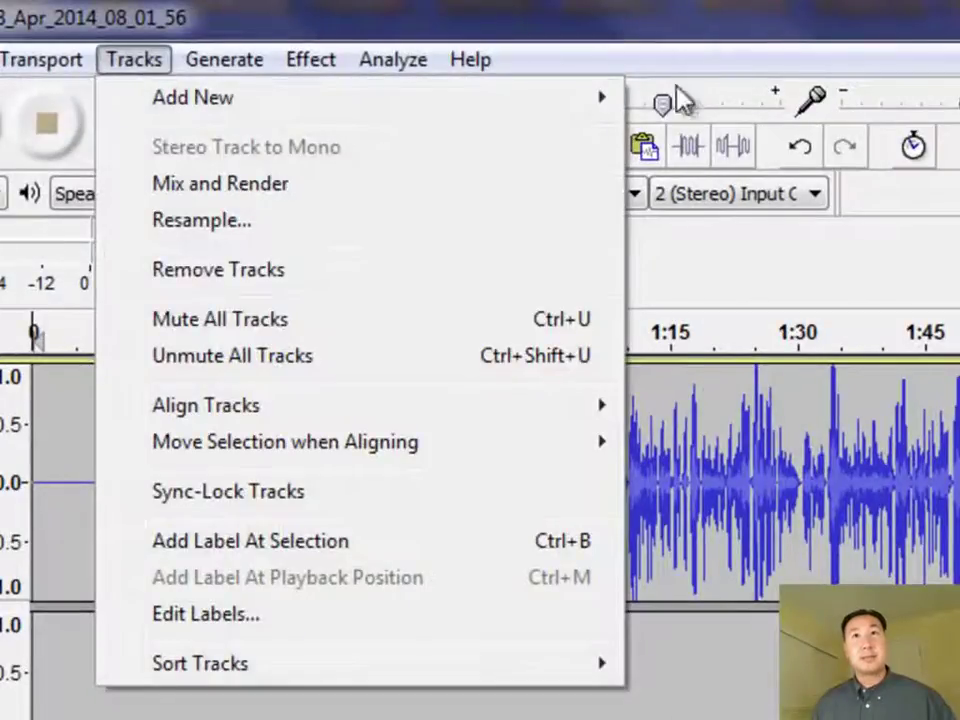
click(708, 90)
click(204, 452)
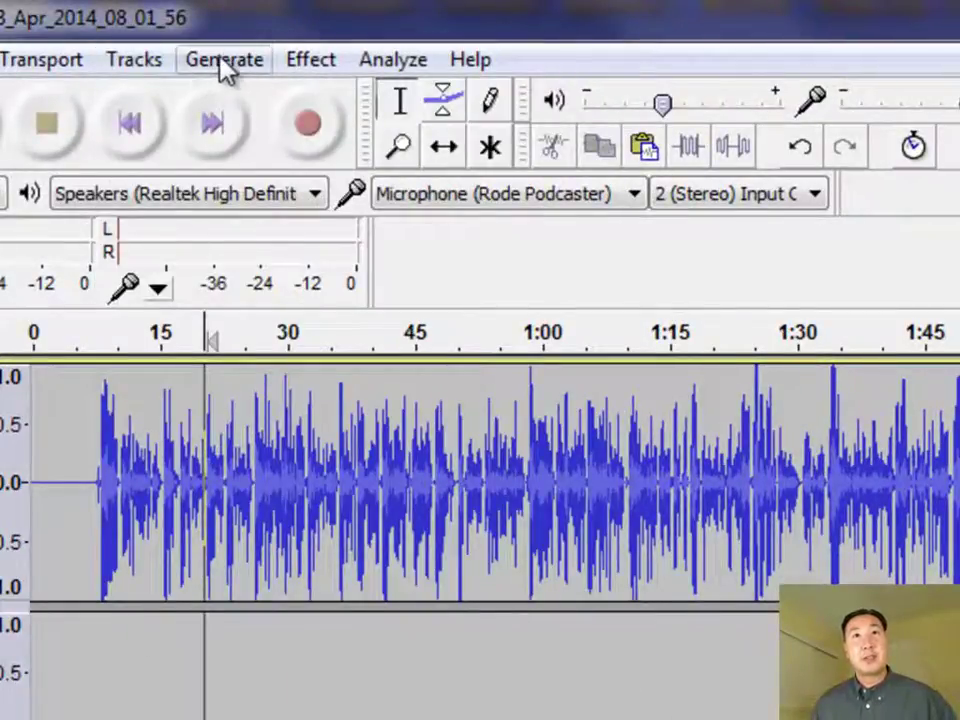
click(140, 61)
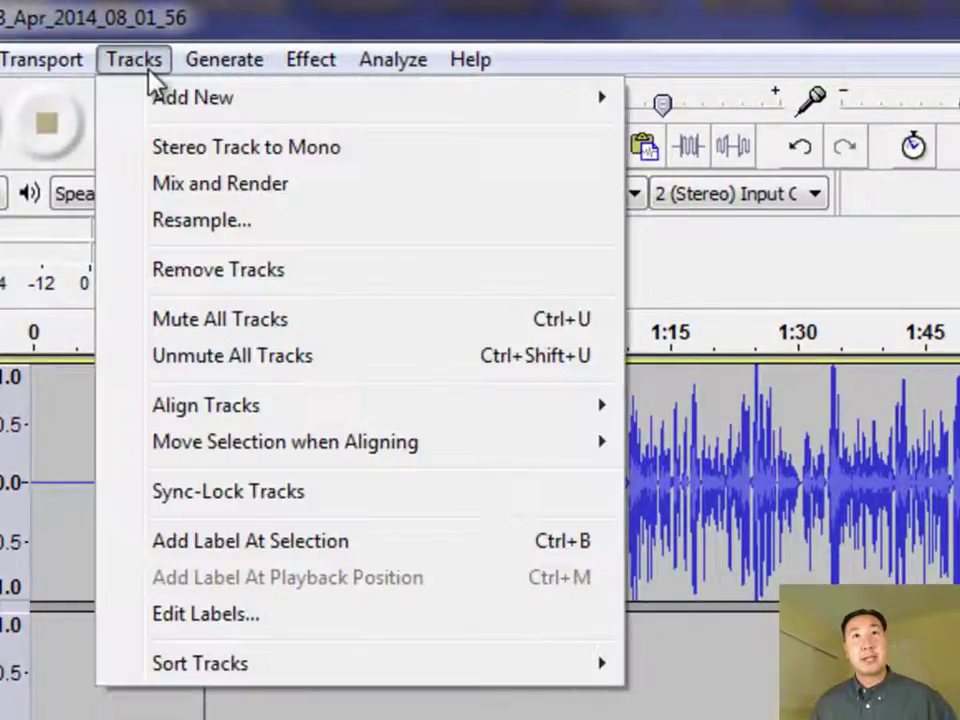
click(204, 160)
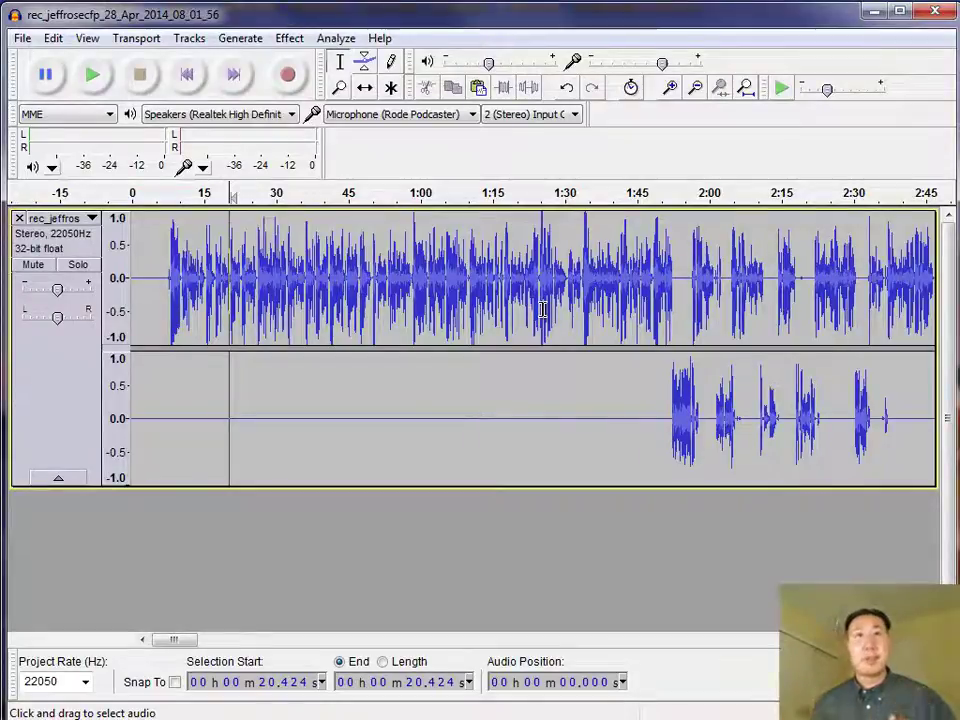
click(186, 40)
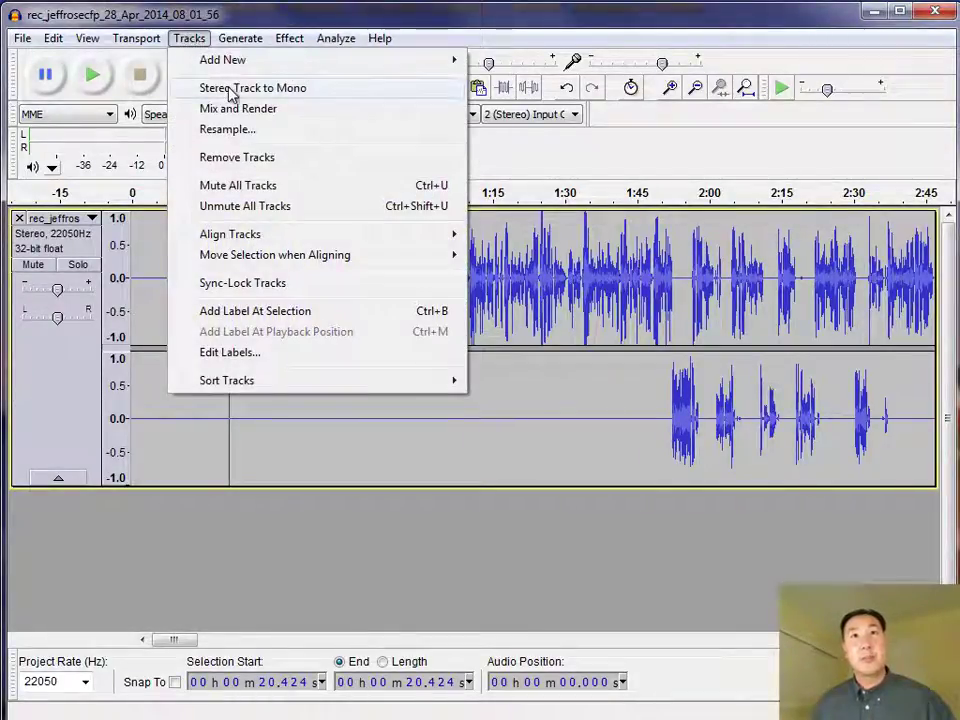
click(232, 90)
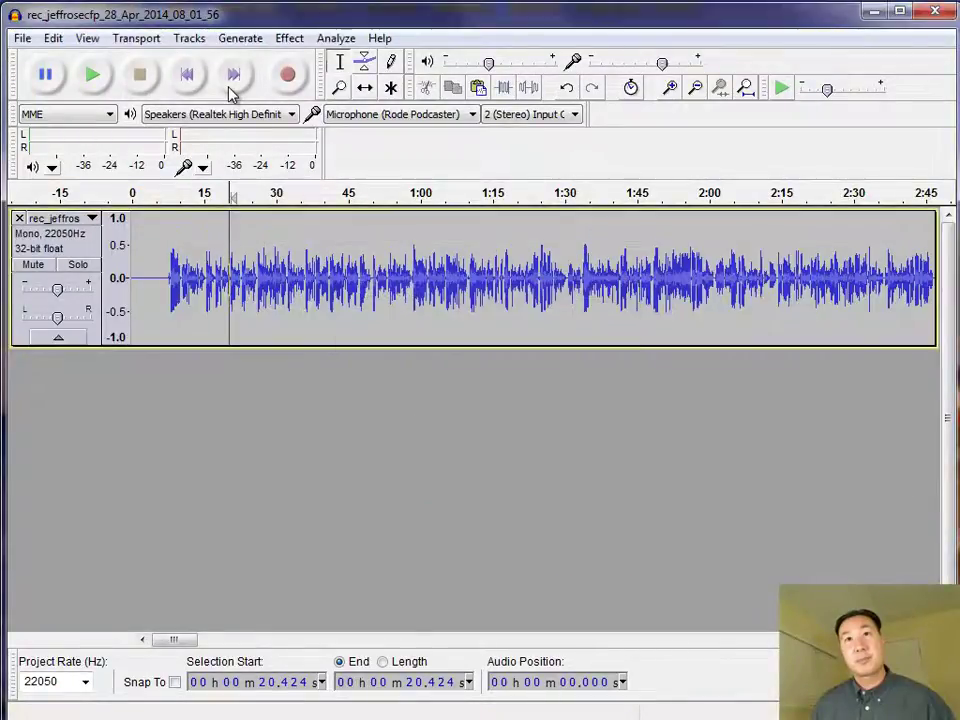
- Normalize the mono track to a -1.0 dB peak, with stereo channels not normalized independently
click(289, 38)
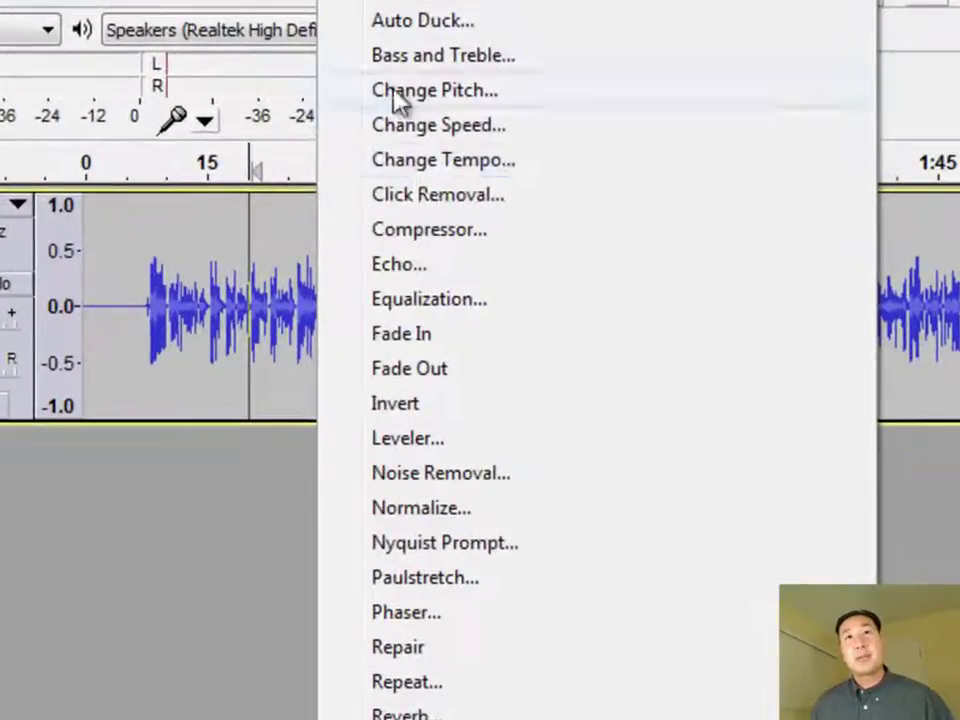
click(524, 516)
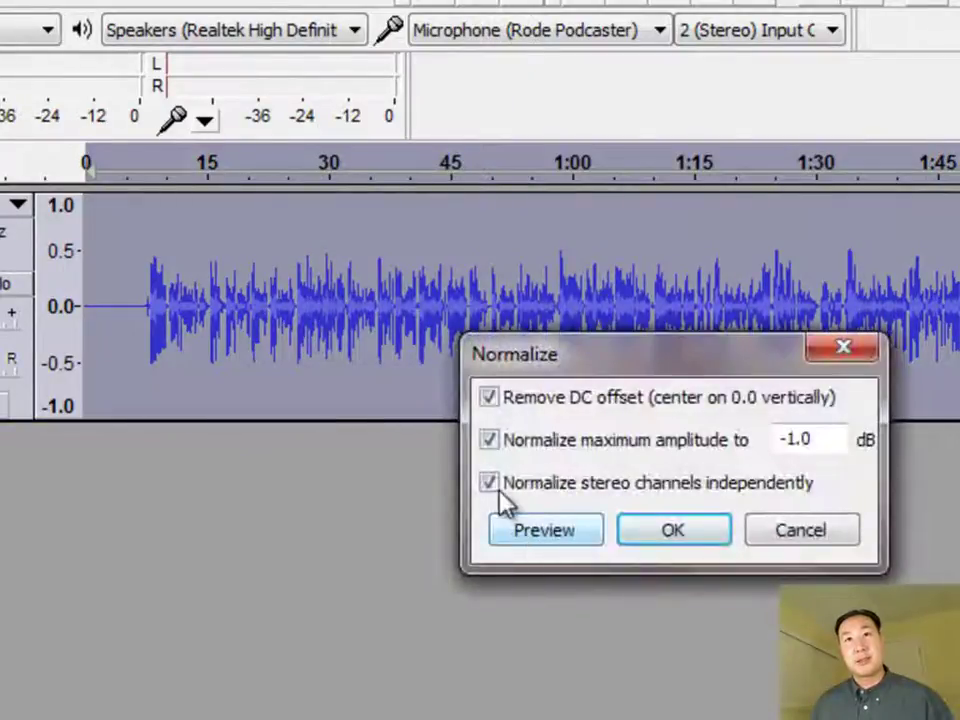
click(490, 484)
click(671, 540)
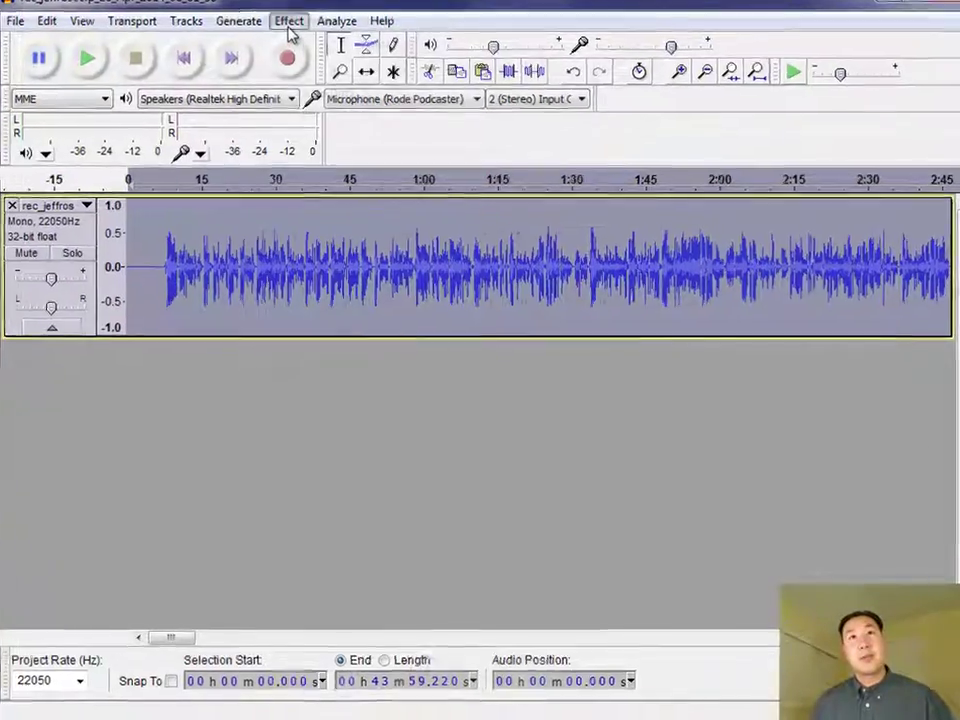
- Open the Compress dynamics 1.2.6 effect, showing ratio 0.5, hardness 0.5 and a -32.0 dB floor
click(289, 38)
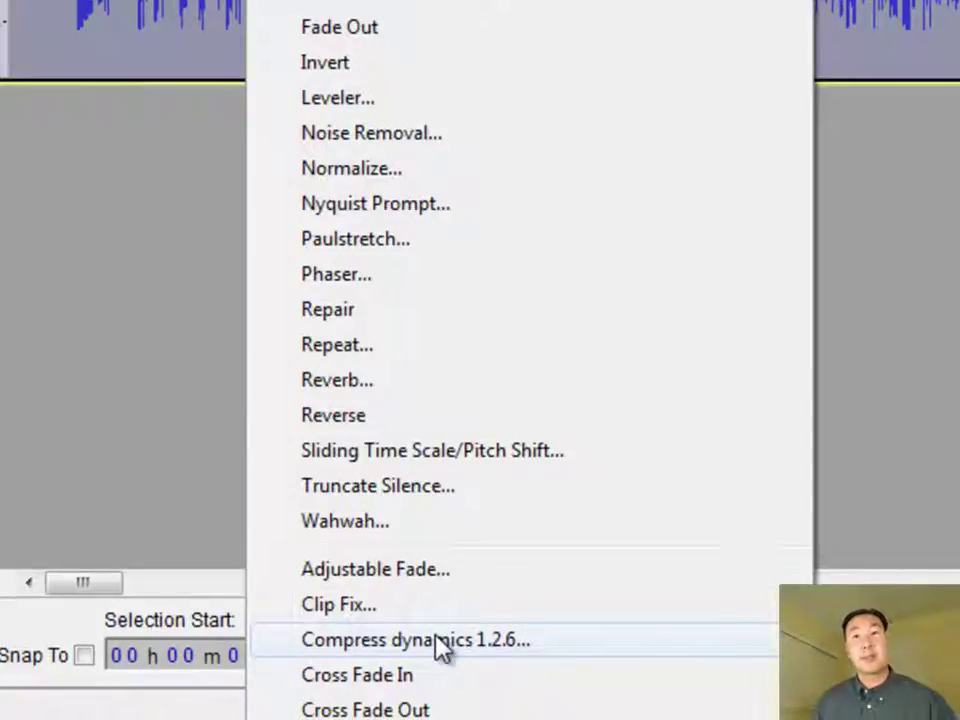
click(440, 640)
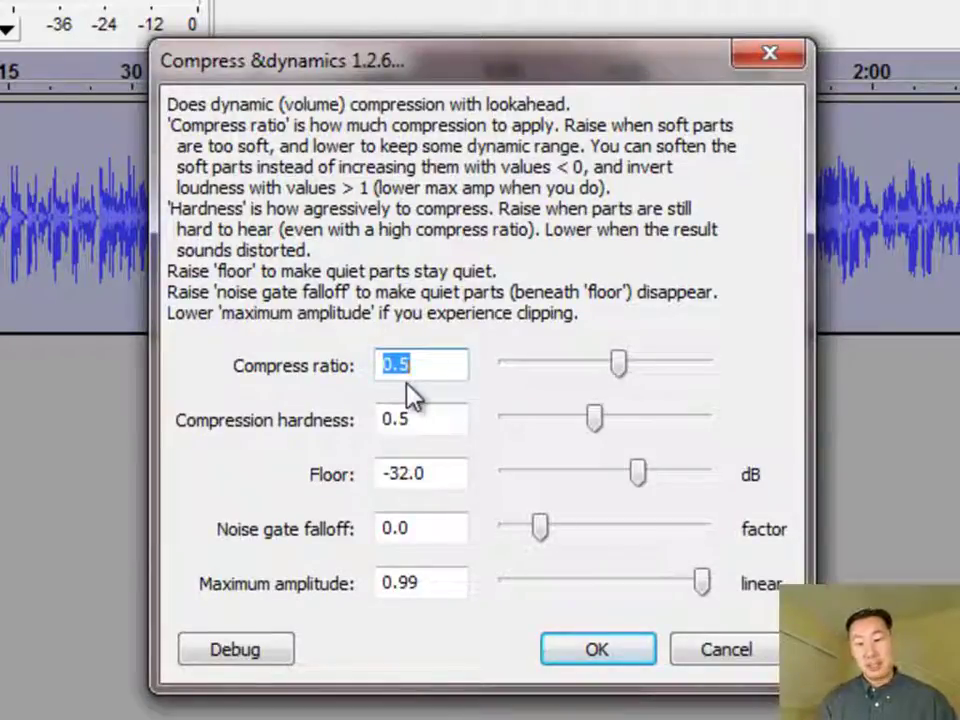
- Apply Compress dynamics with hardness .6, floor -24, noise gate falloff 4 and maximum amplitude .95
text(8)
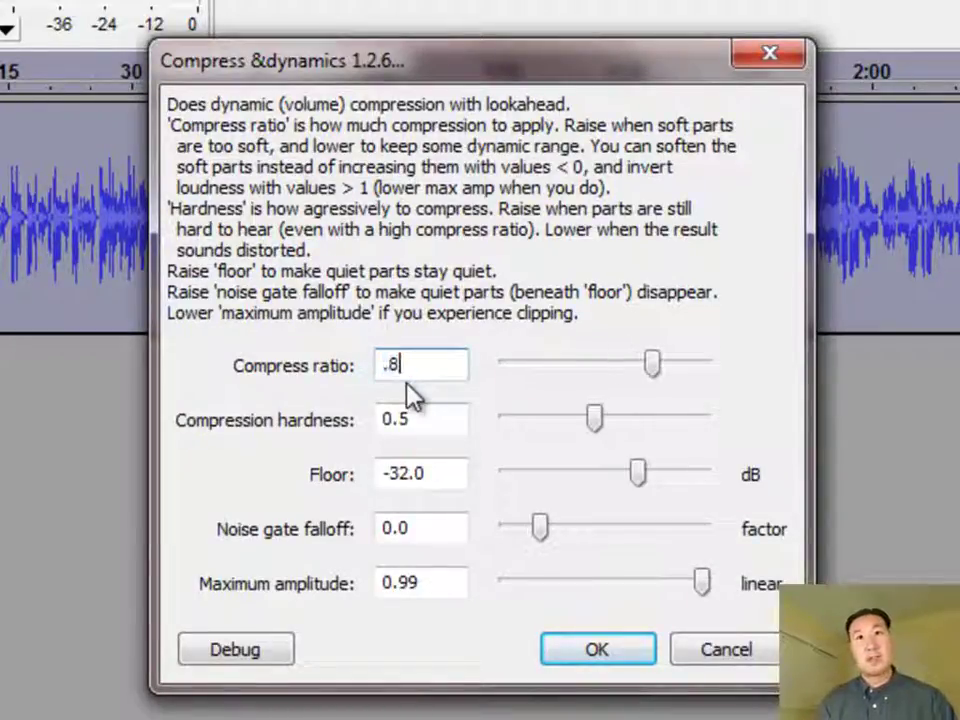
drag(439, 420, 357, 425)
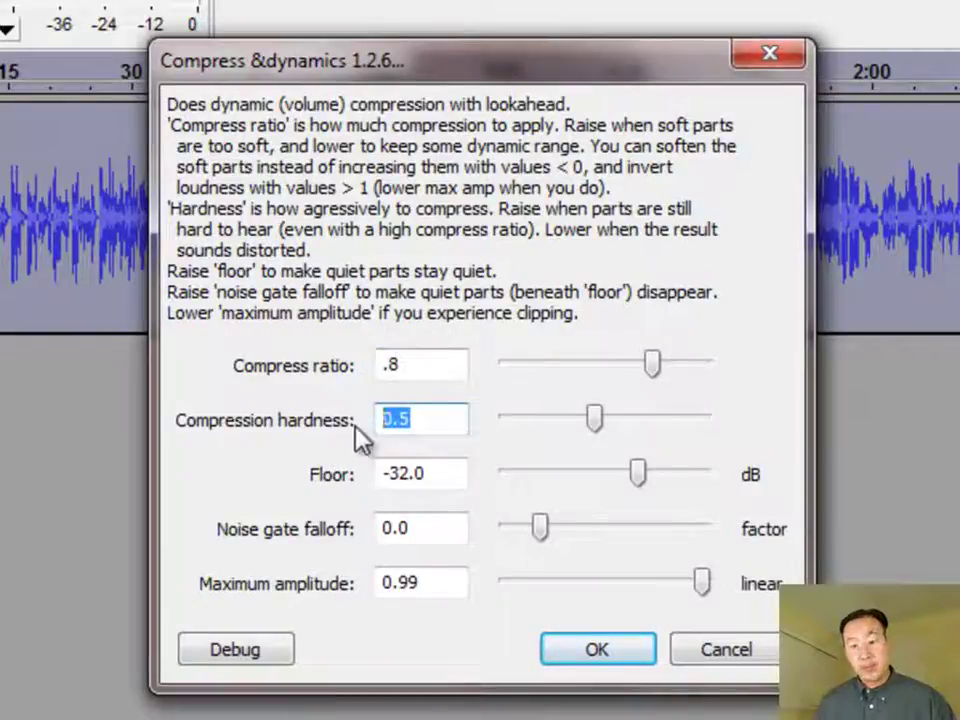
text(.6)
click(447, 474)
drag(447, 474, 336, 478)
text(-24)
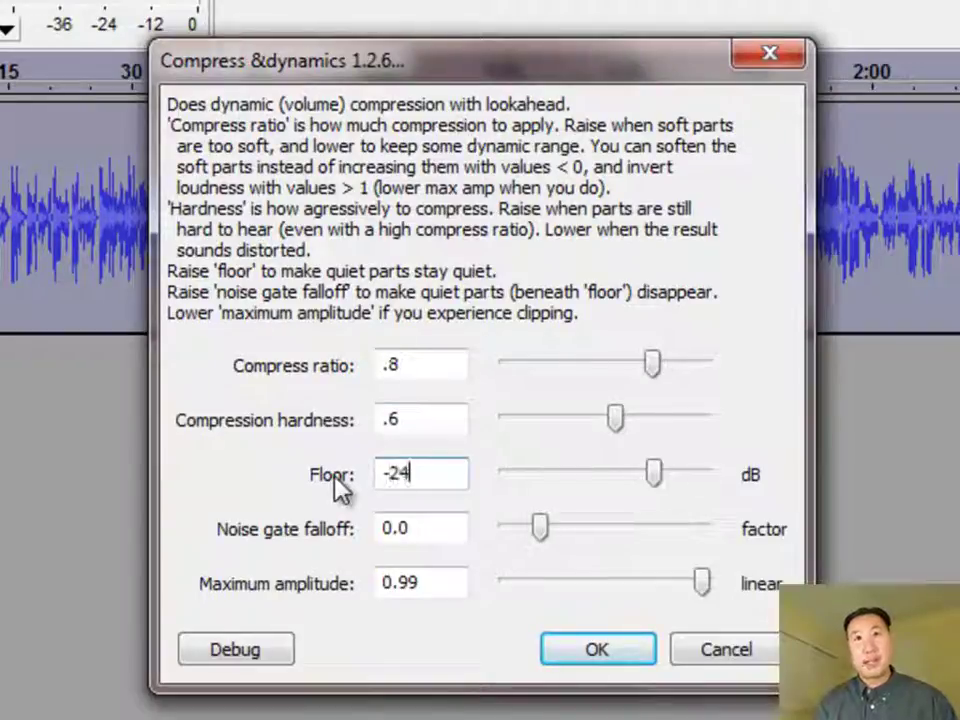
drag(411, 527, 352, 527)
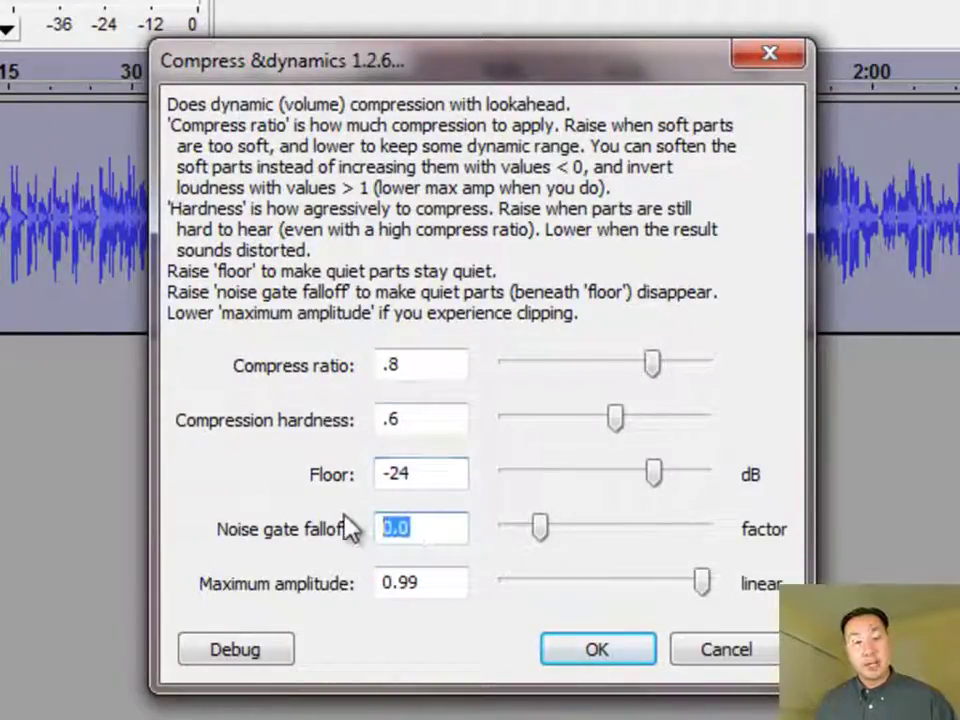
text(4)
drag(449, 587, 347, 594)
text(.95)
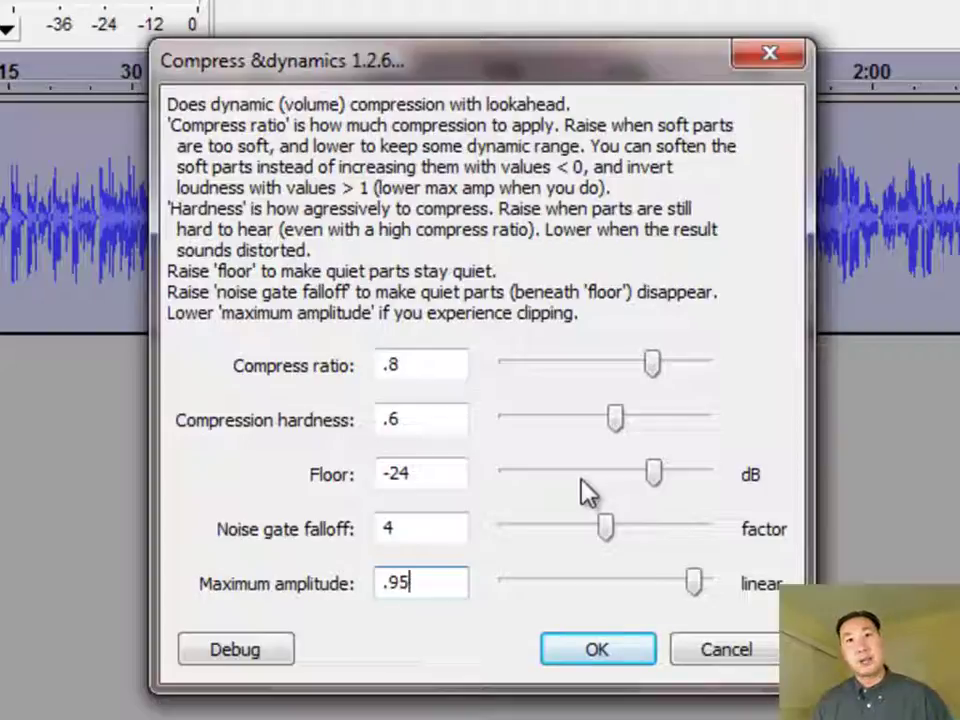
click(606, 662)
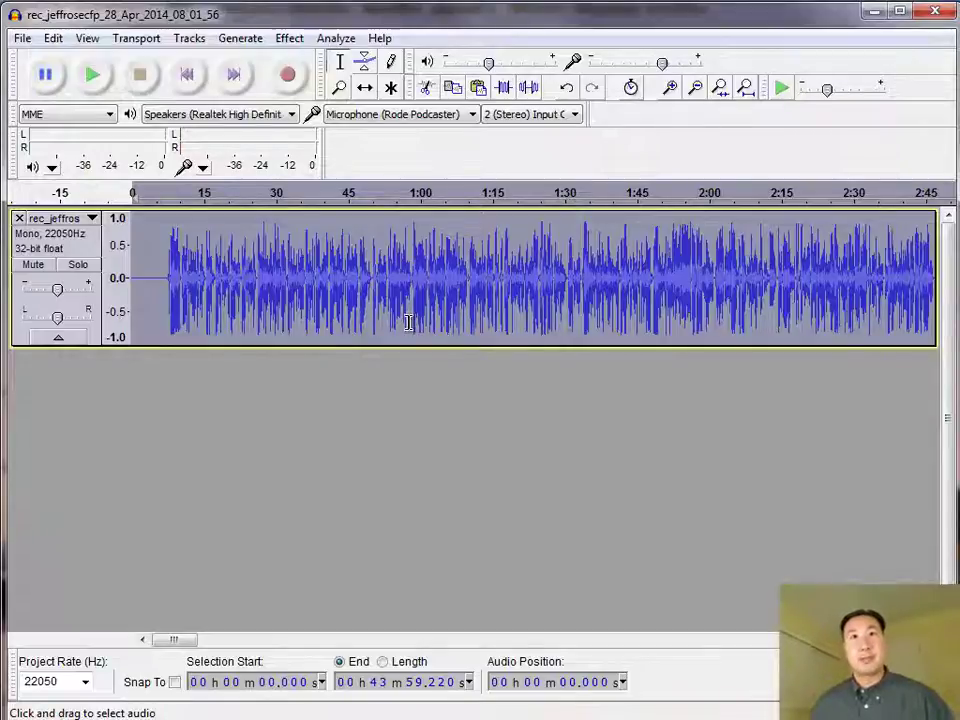
- Run Effect > Equalization on the mono track using the Bass Boost curve
click(293, 40)
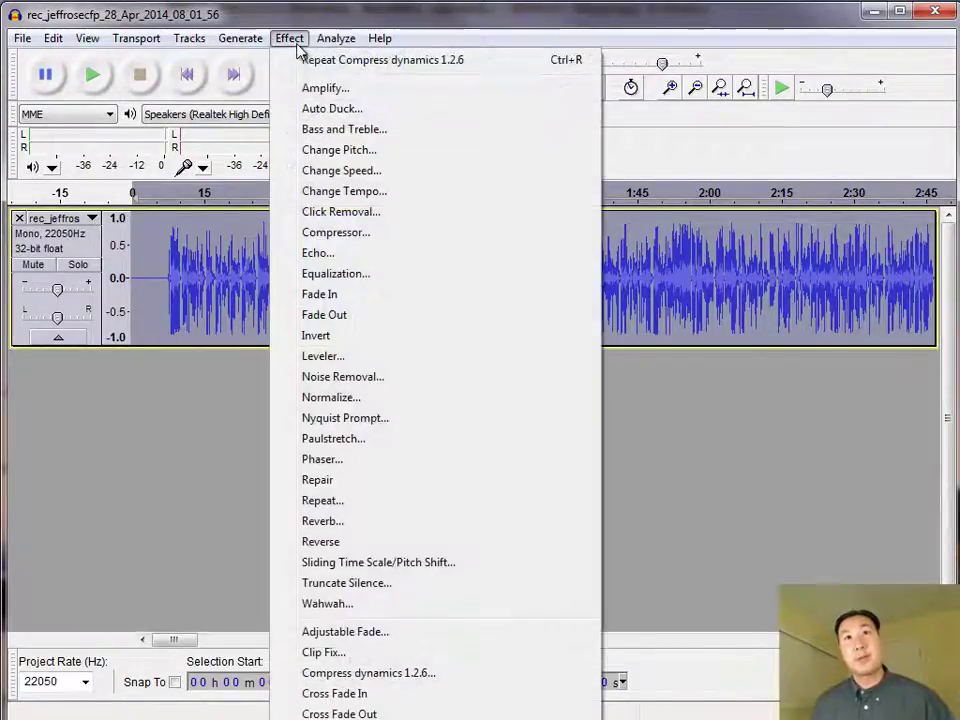
click(340, 274)
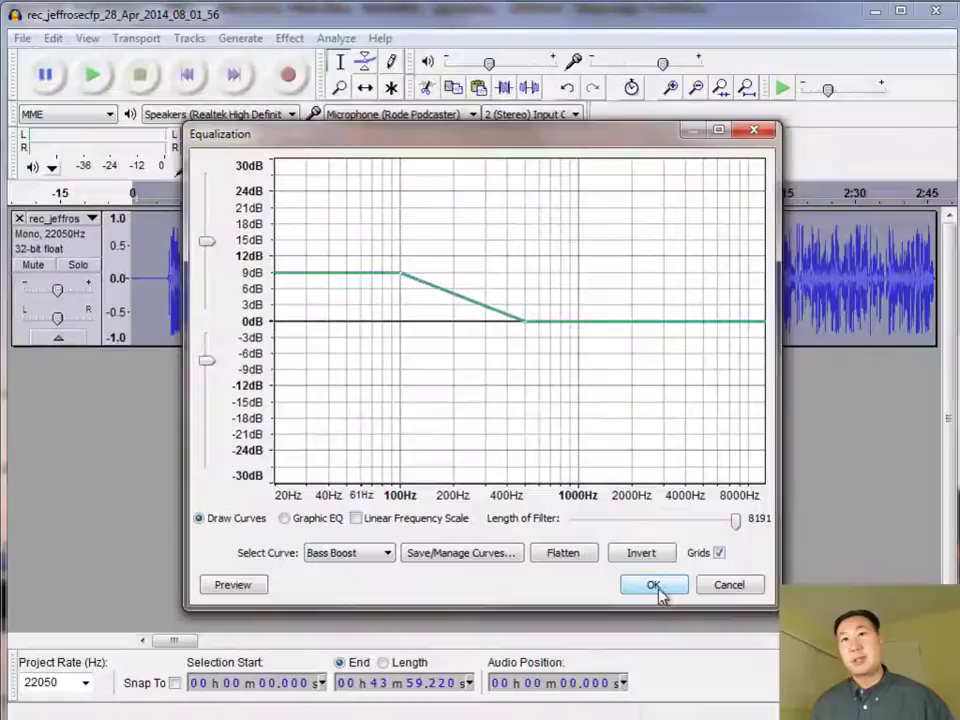
click(655, 586)
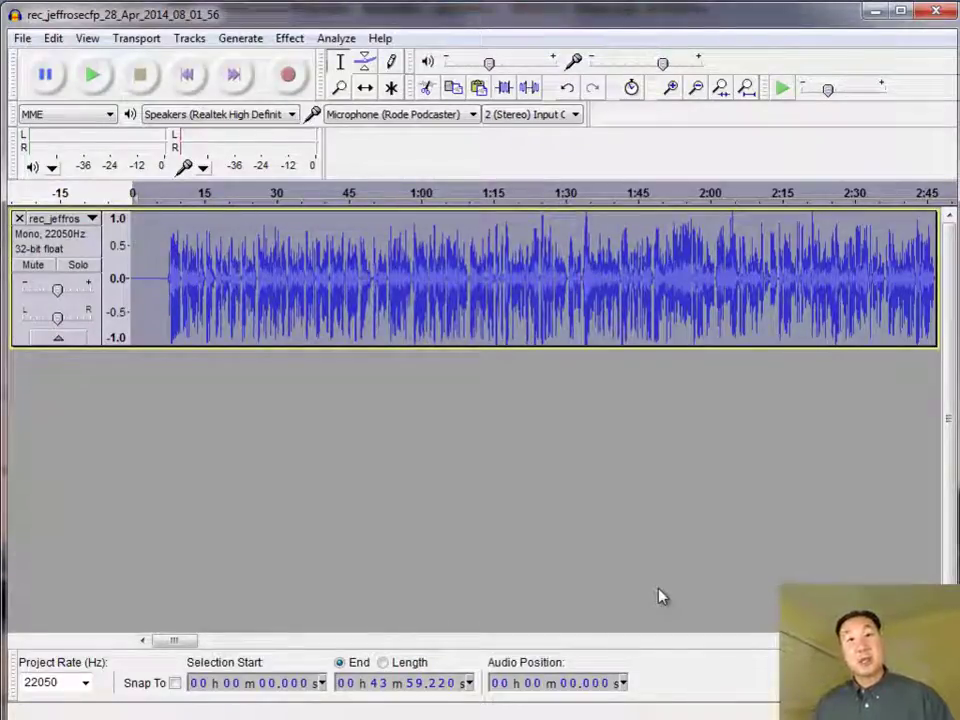
- Bring up File > Export in the EpisodeDaveLu folder with WAV (Microsoft) signed 16 bit PCM
click(20, 39)
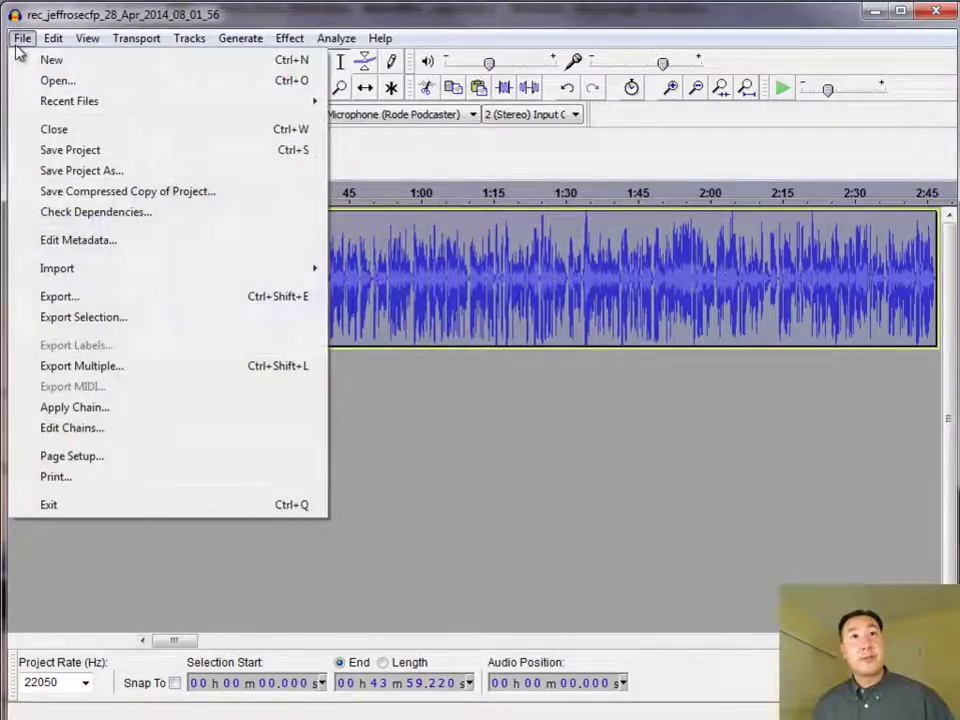
click(78, 297)
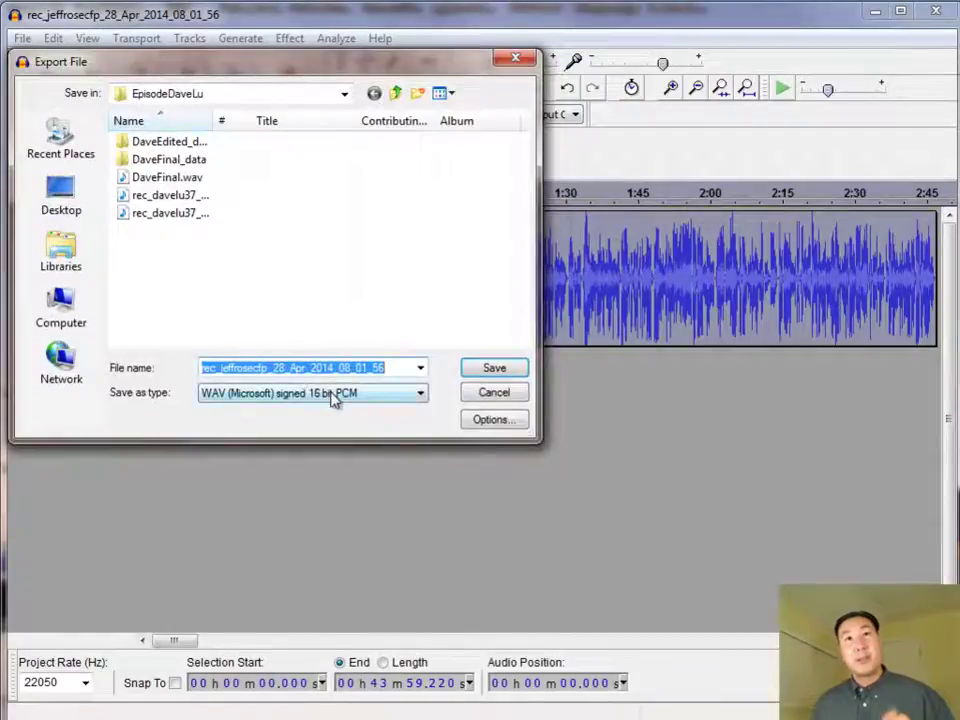